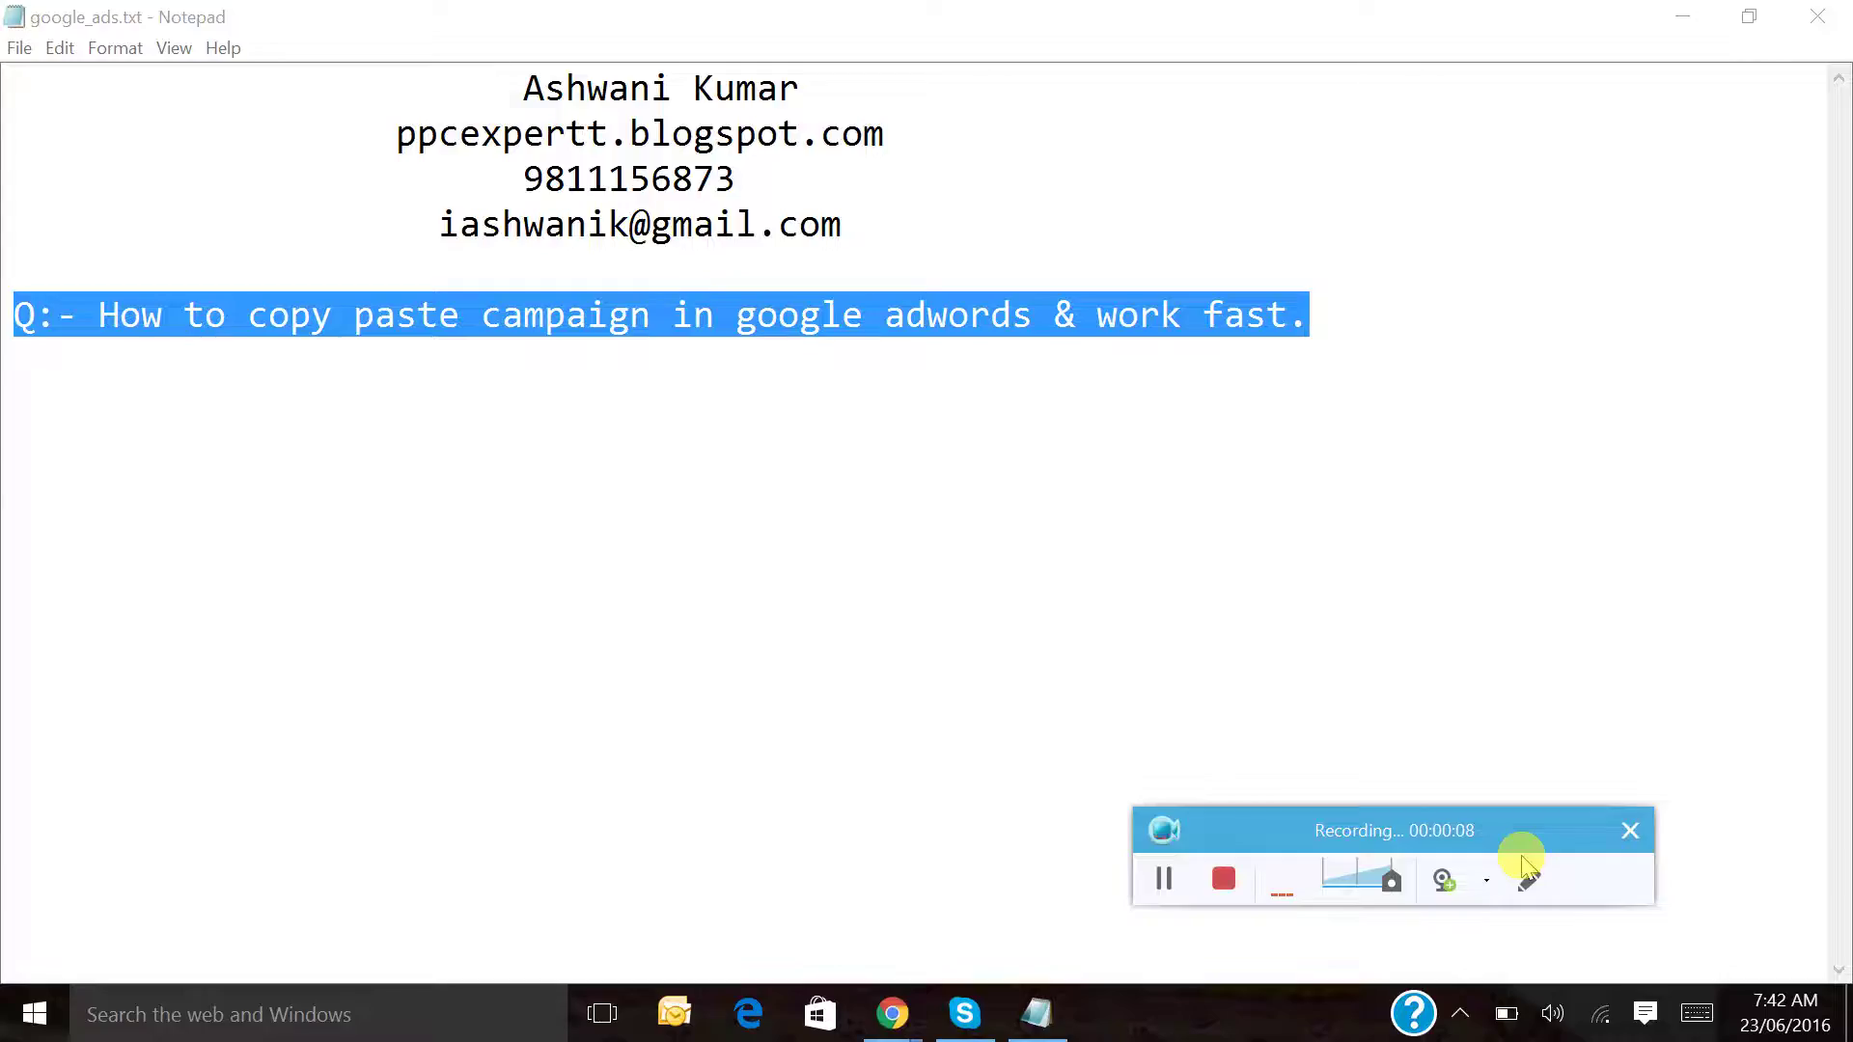
Adjust the Notepad window holding the notes on copying AdWords campaigns
left_click_drag(1501, 830, 1661, 902)
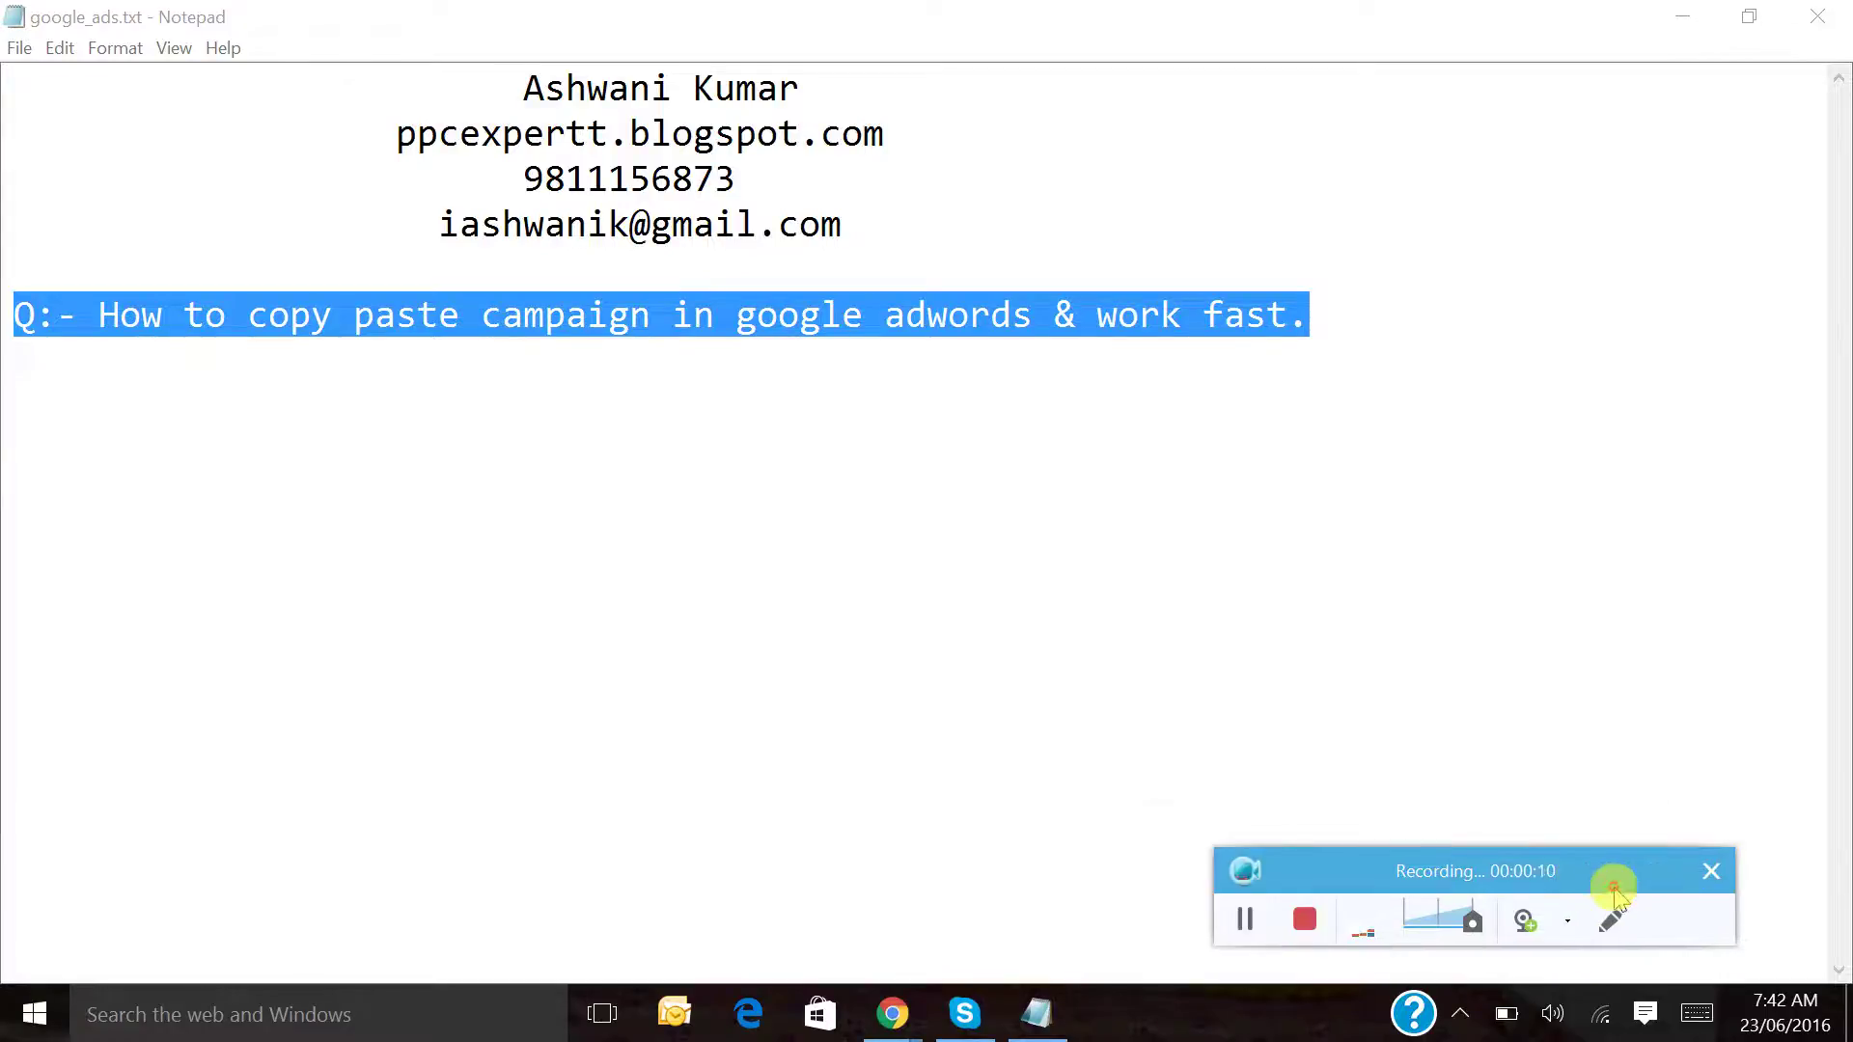
Minimize Notepad and scroll the AdWords campaign list to find SYDNEY 210616
left_click(1683, 17)
mouse_move(1015, 229)
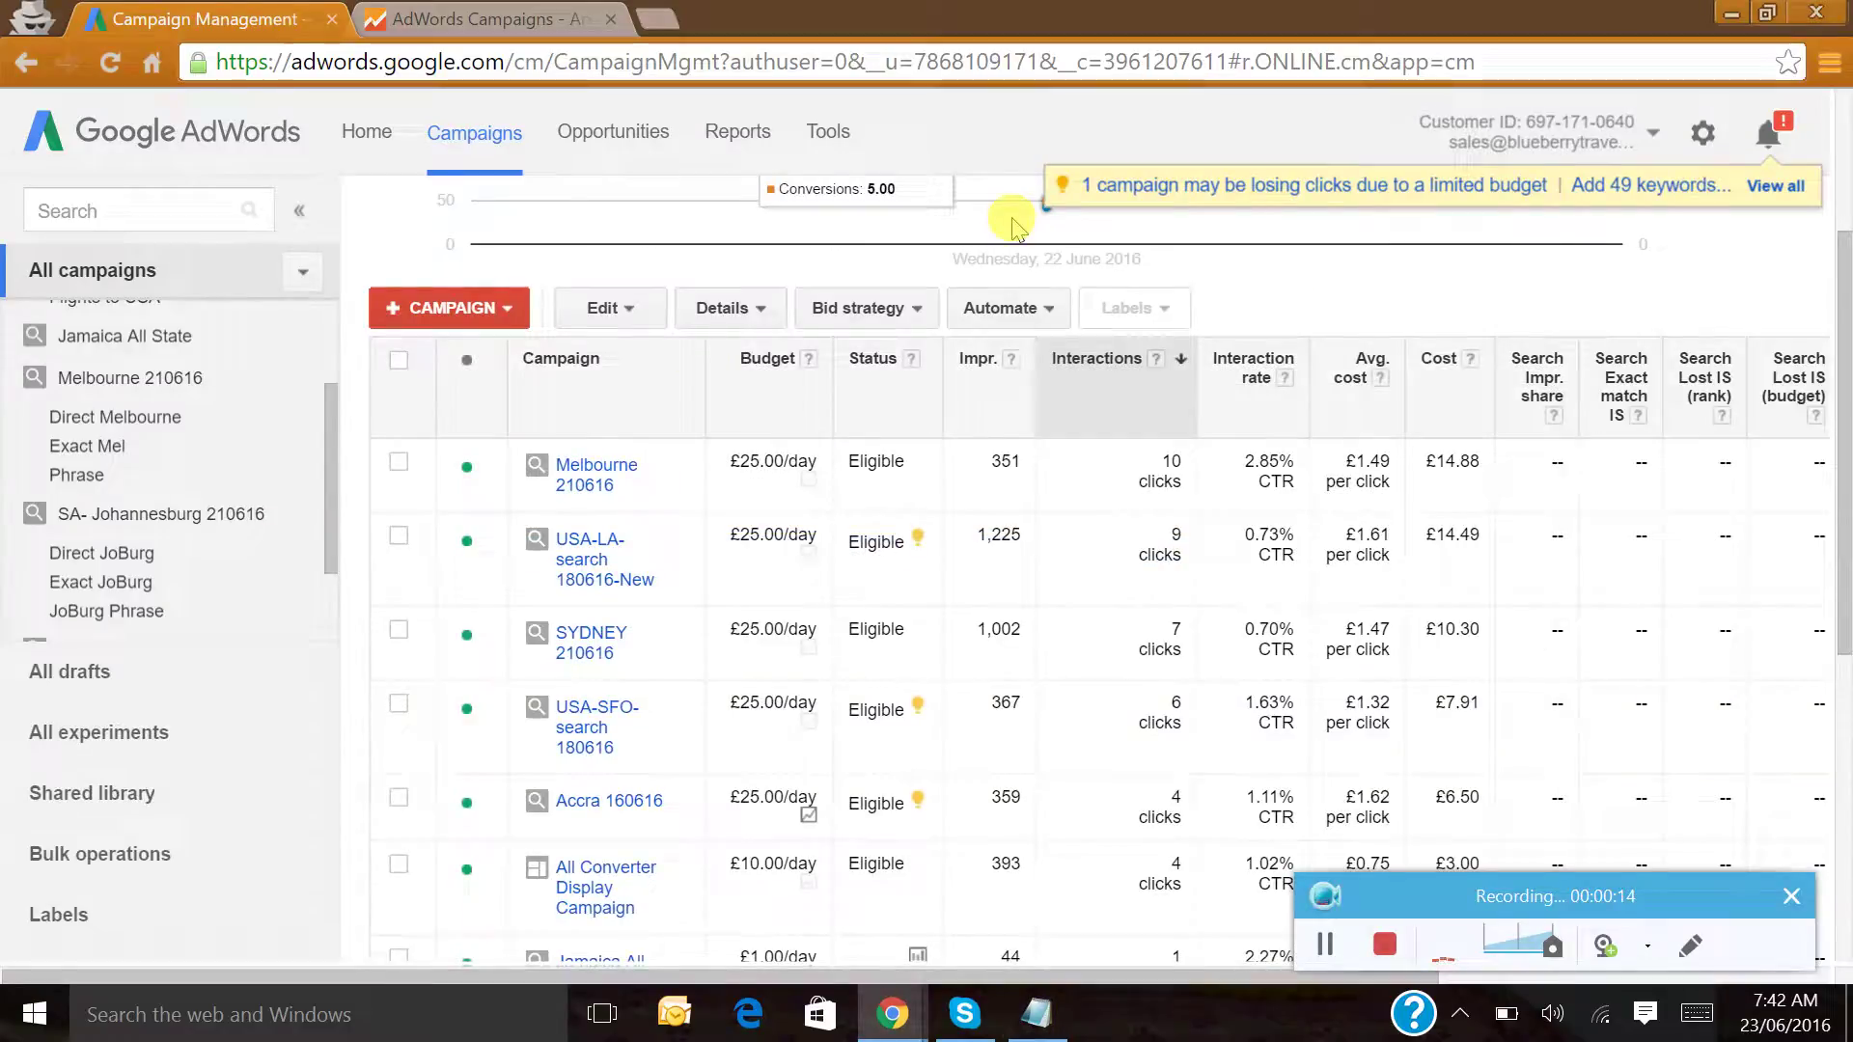
scroll(611, 521, "down", 1)
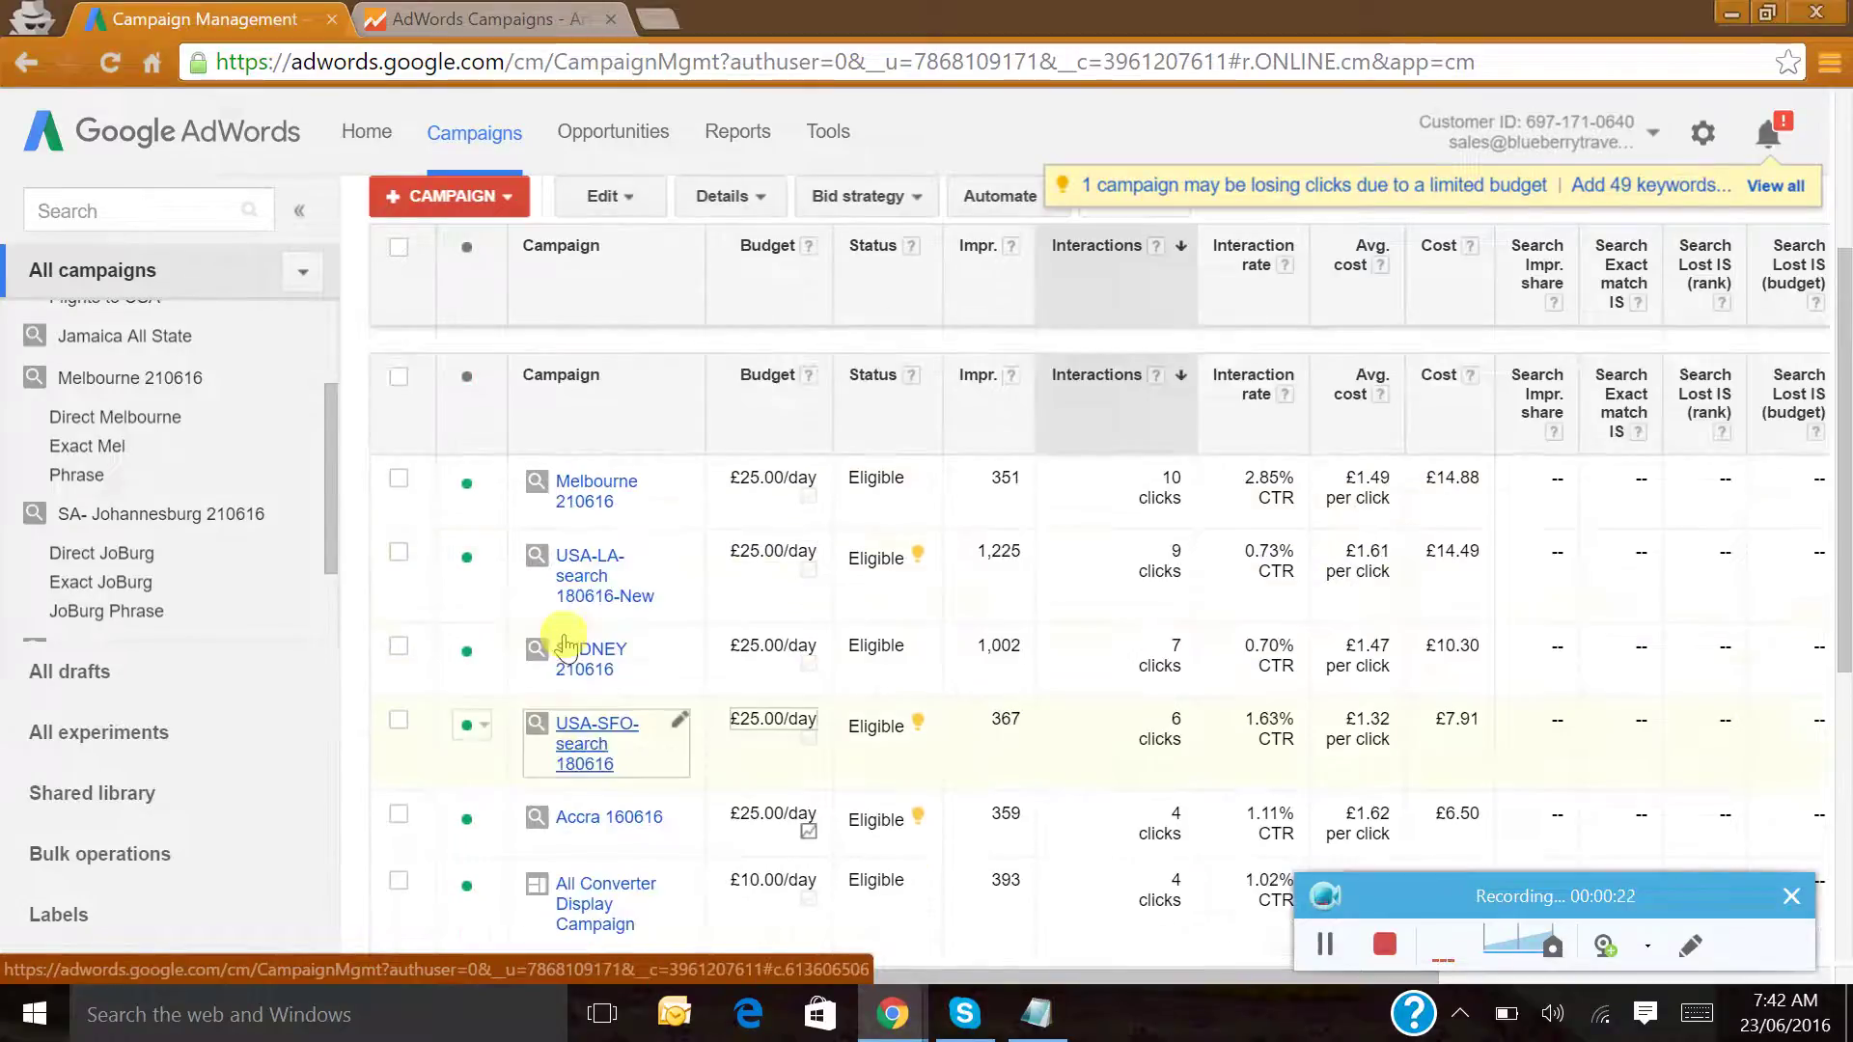
scroll(567, 644, "up", 2)
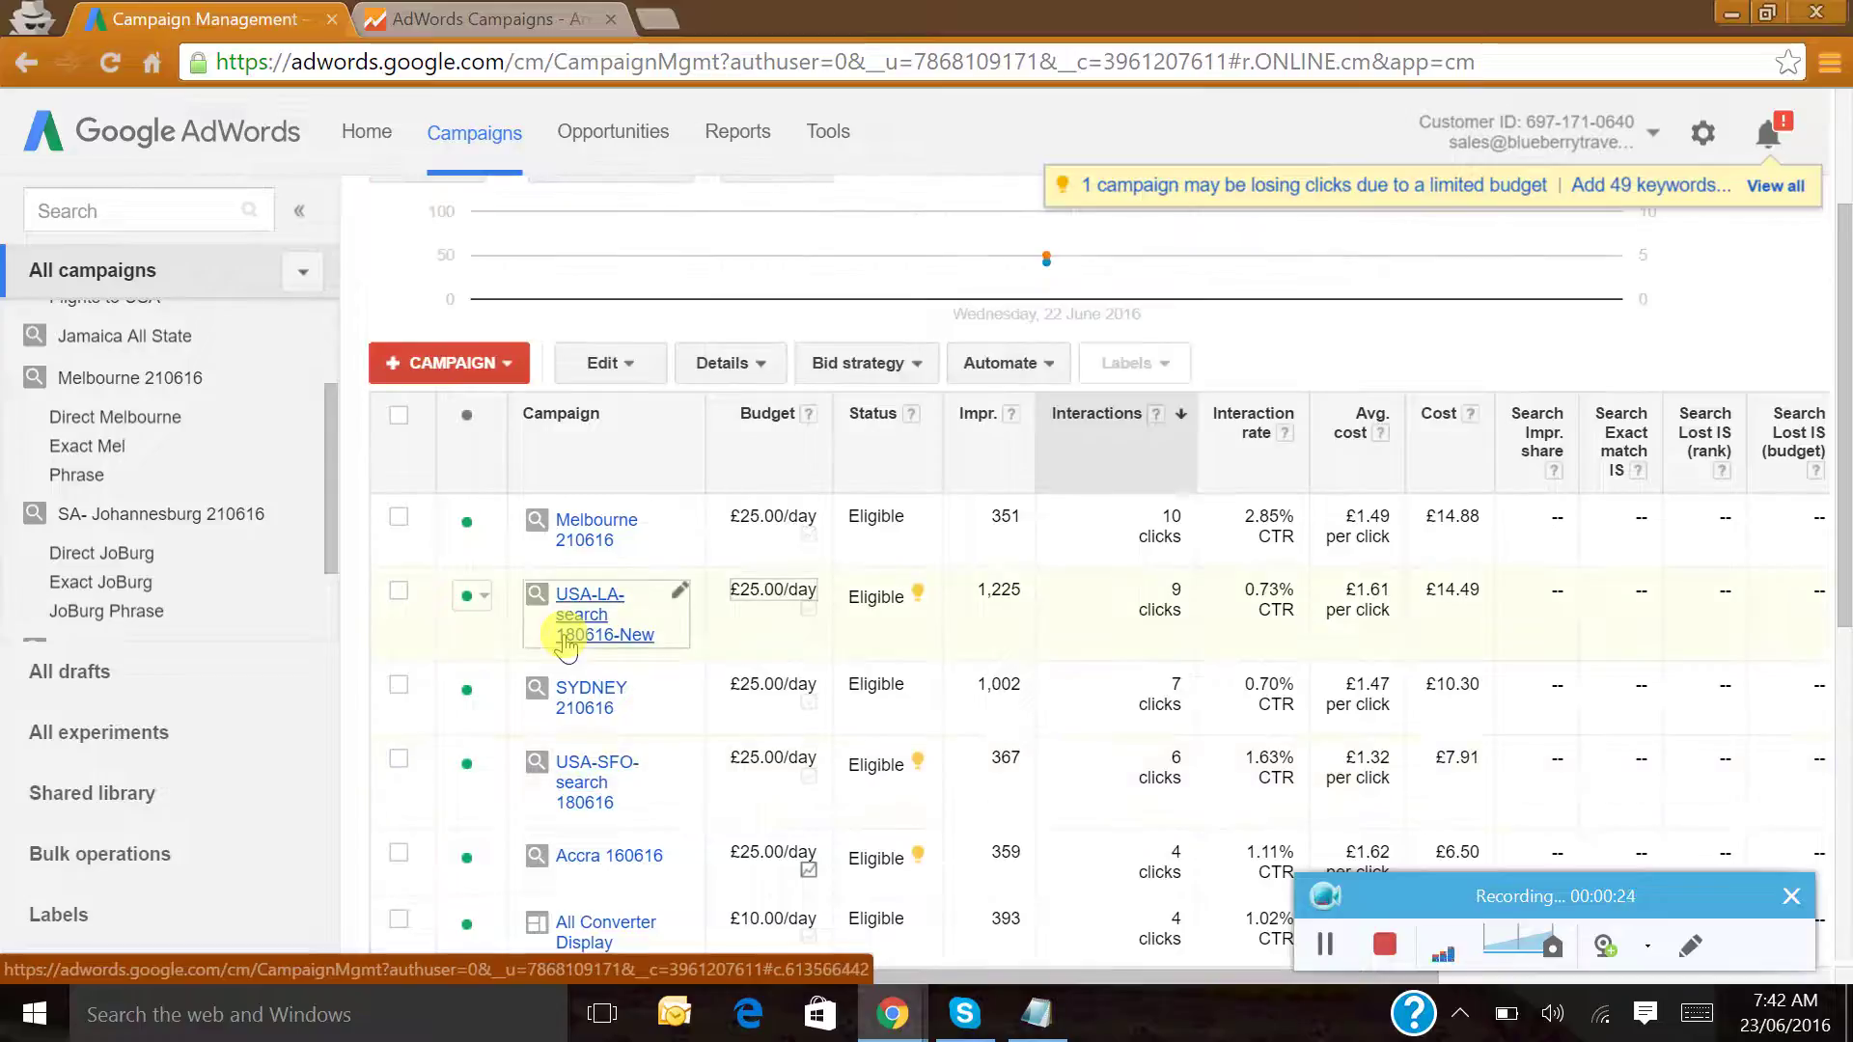
scroll(568, 645, "up", 3)
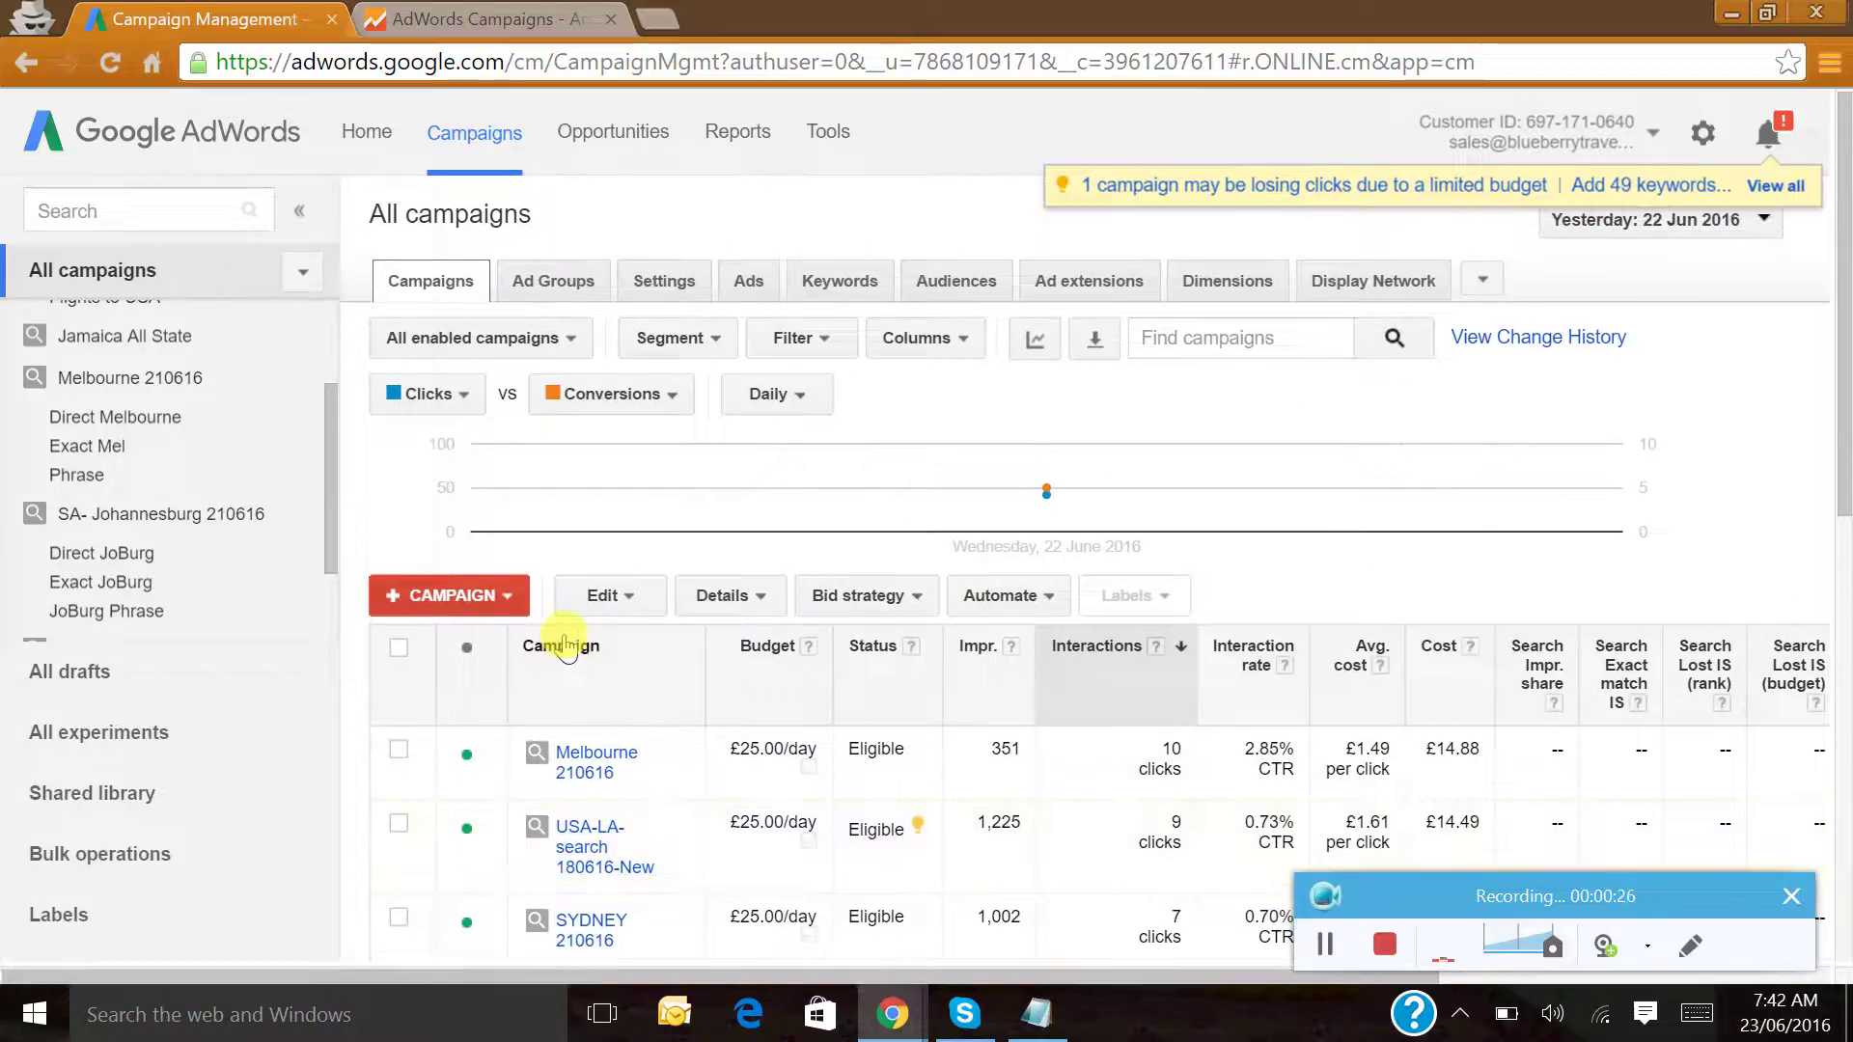
scroll(567, 645, "down", 3)
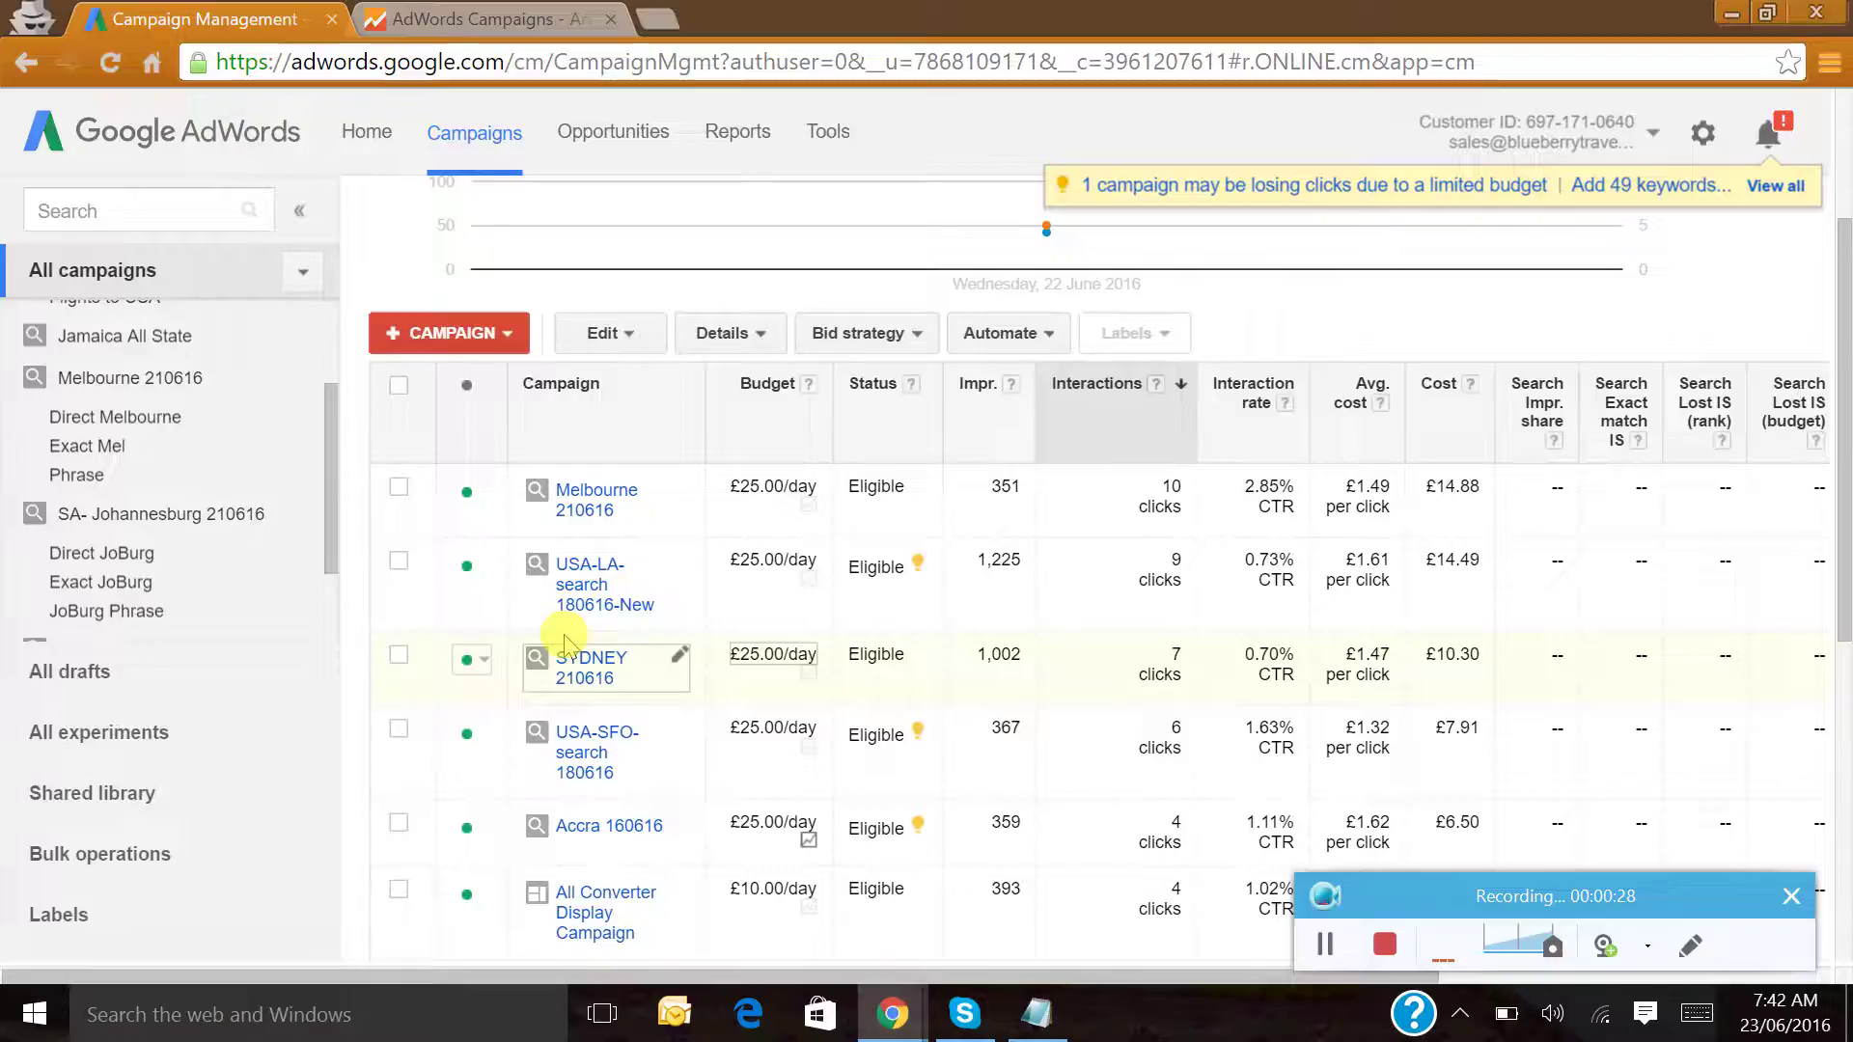
scroll(612, 748, "up", 2)
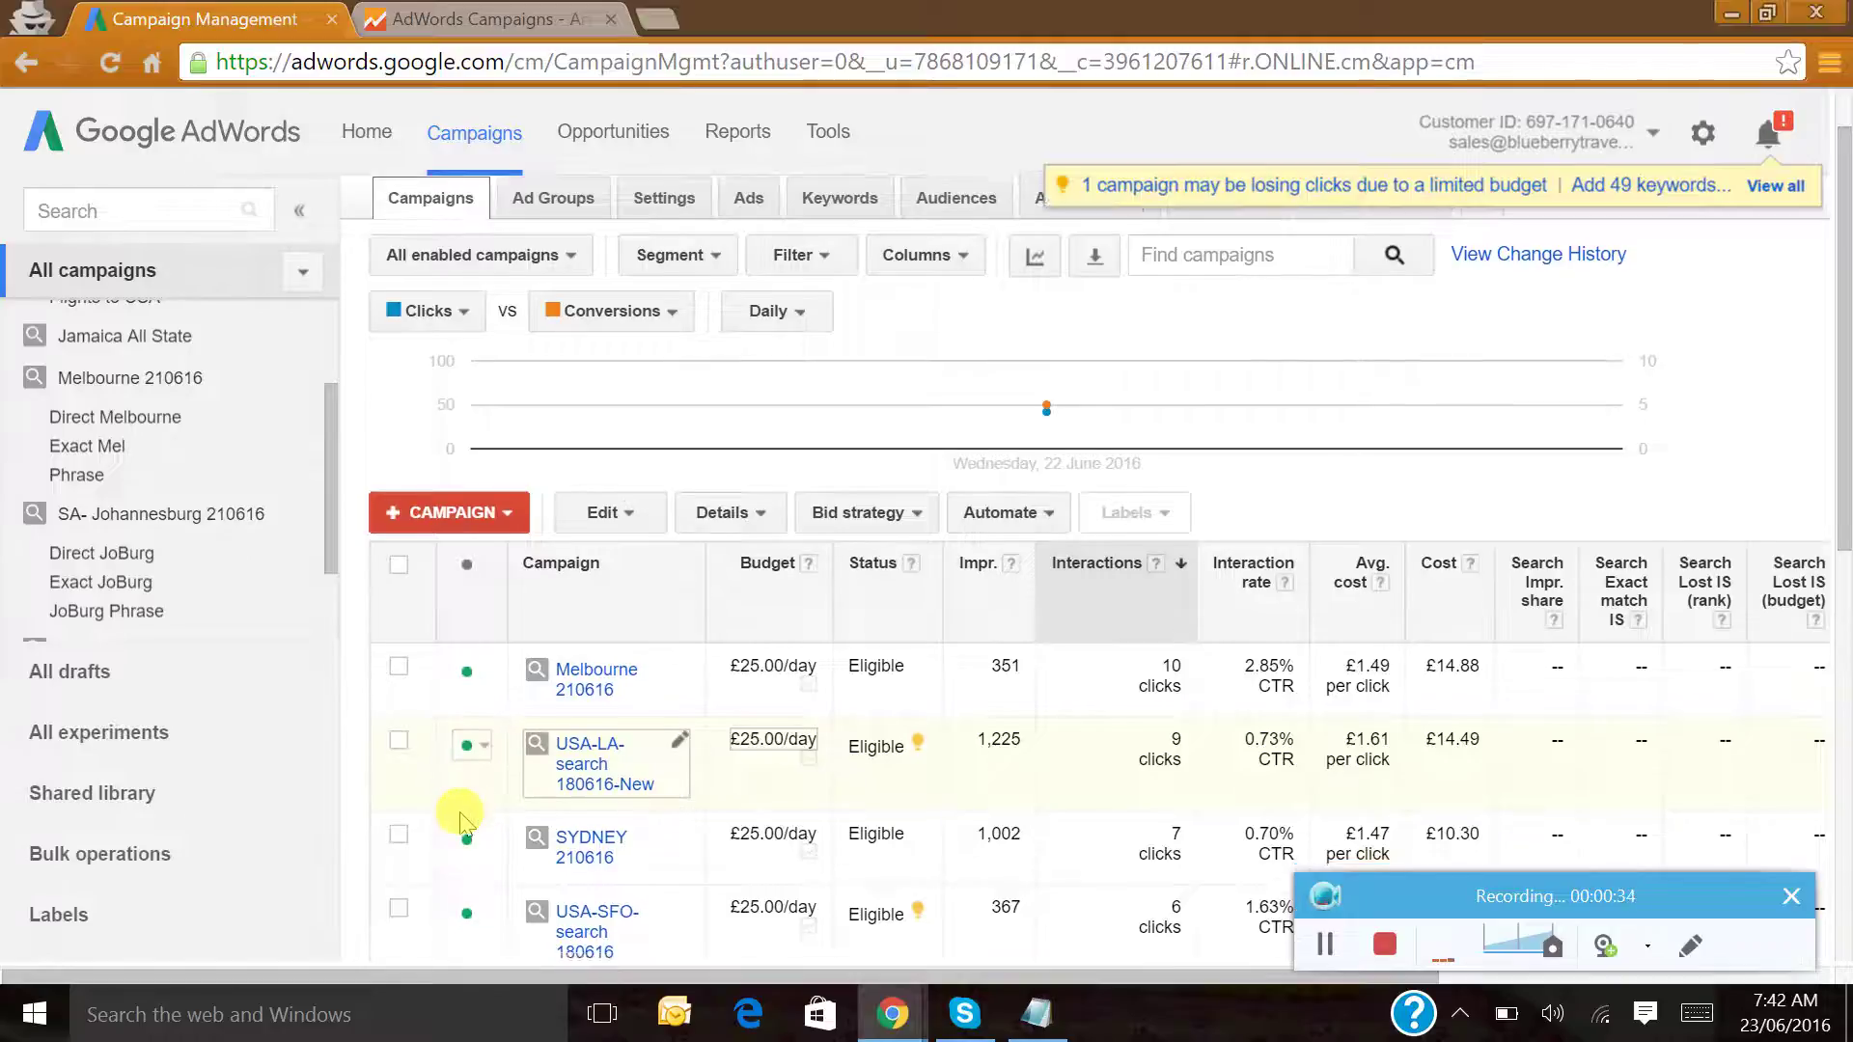
scroll(461, 820, "down", 2)
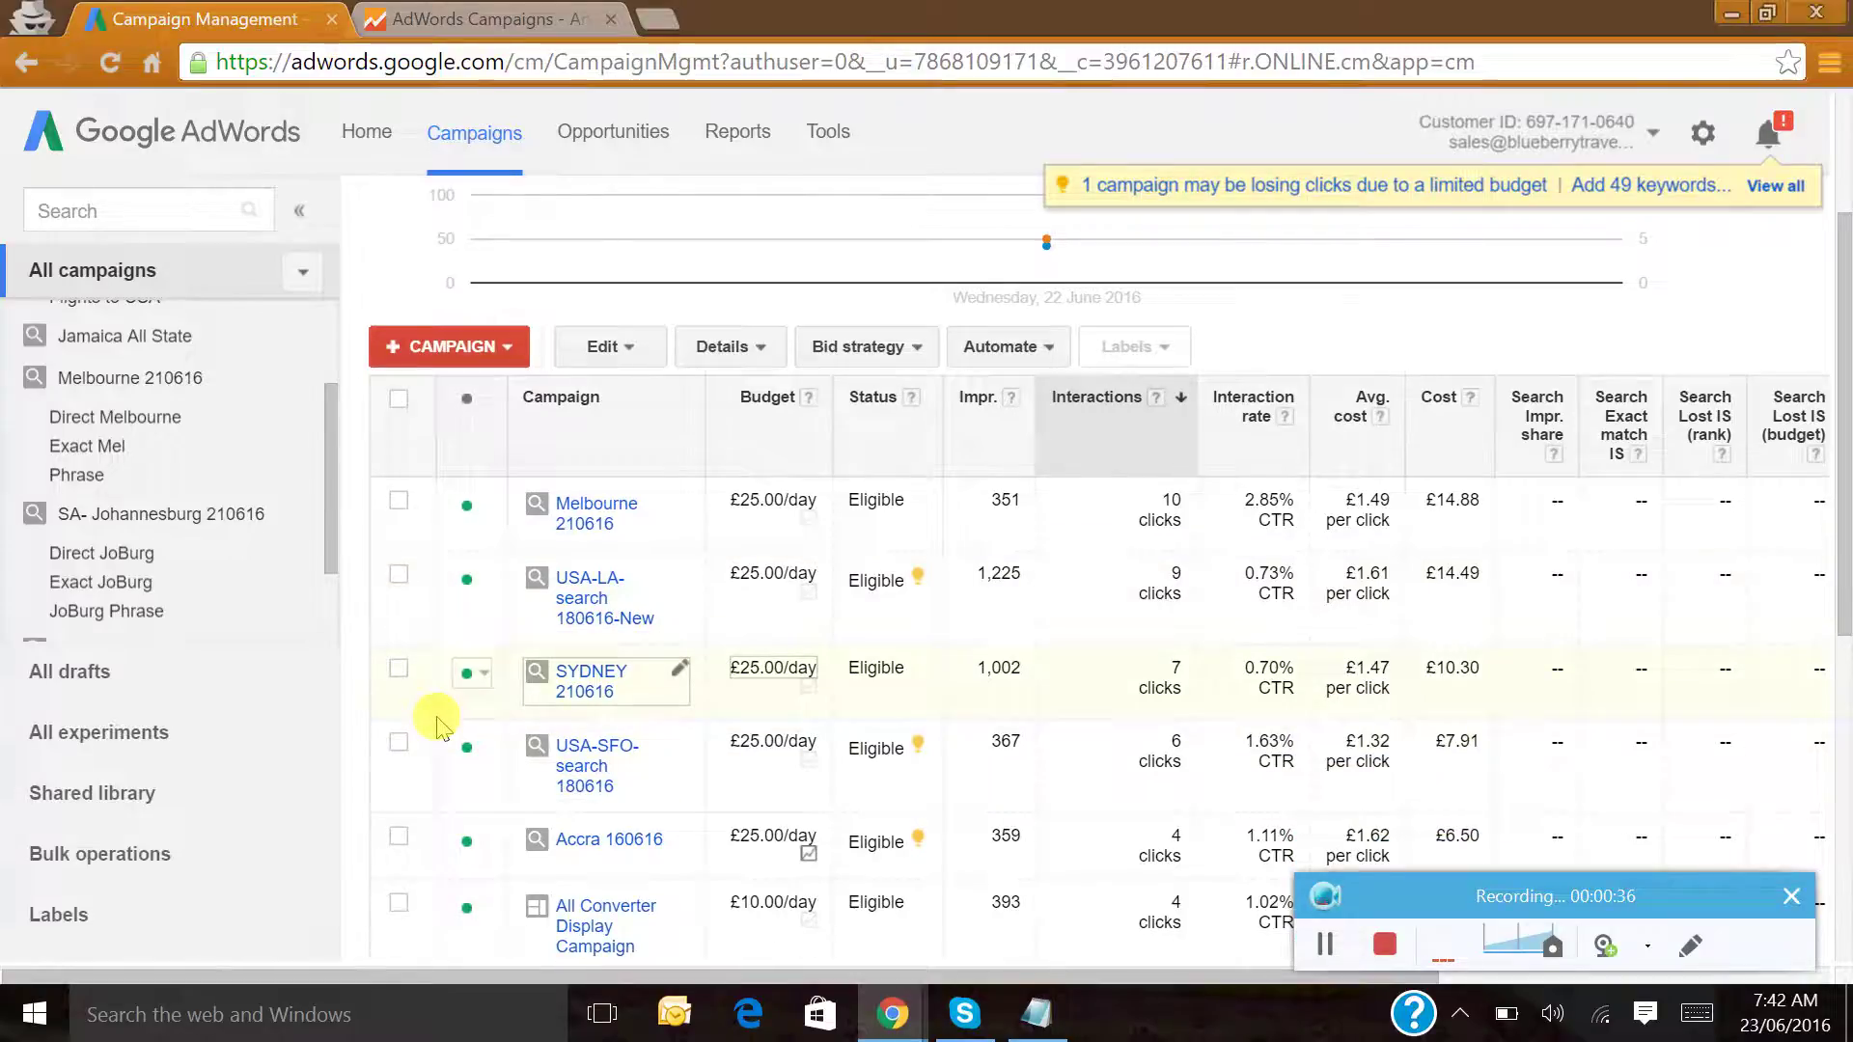
Select SYDNEY 210616, copy it from the Edit menu, and choose Paste
left_click(398, 667)
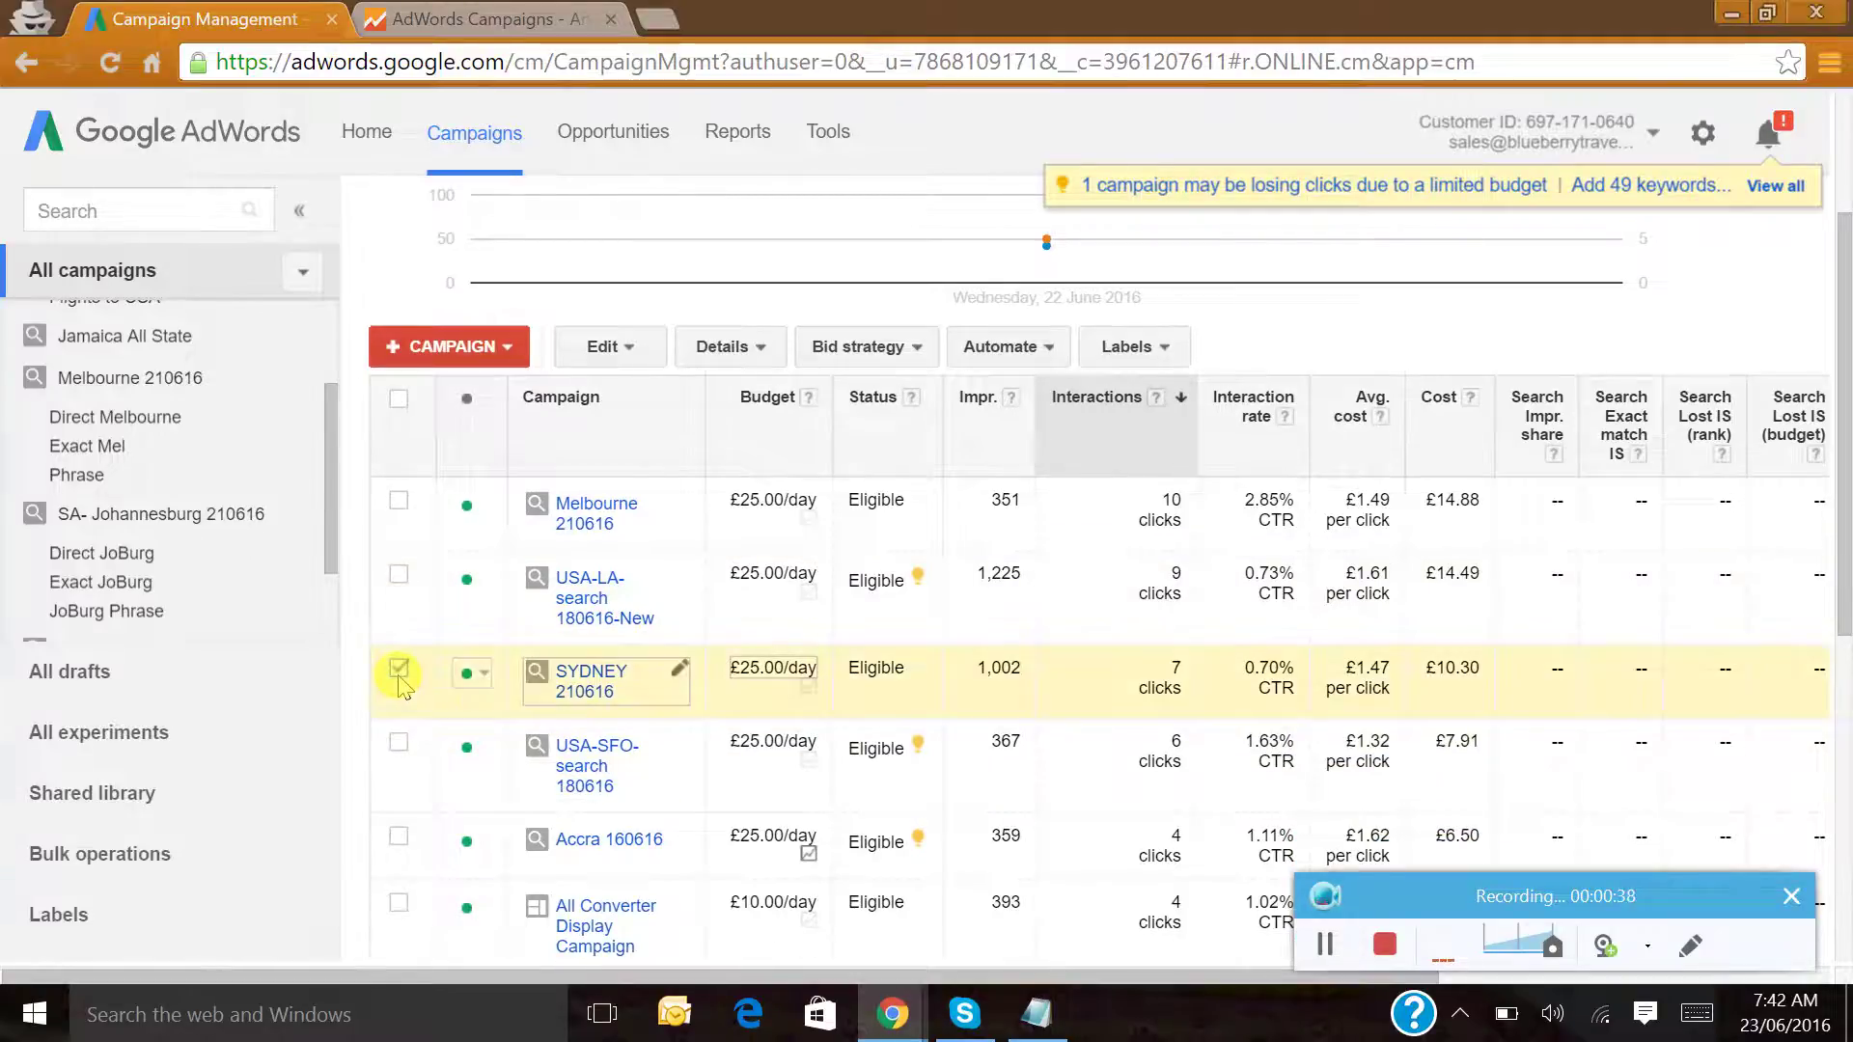
left_click(623, 349)
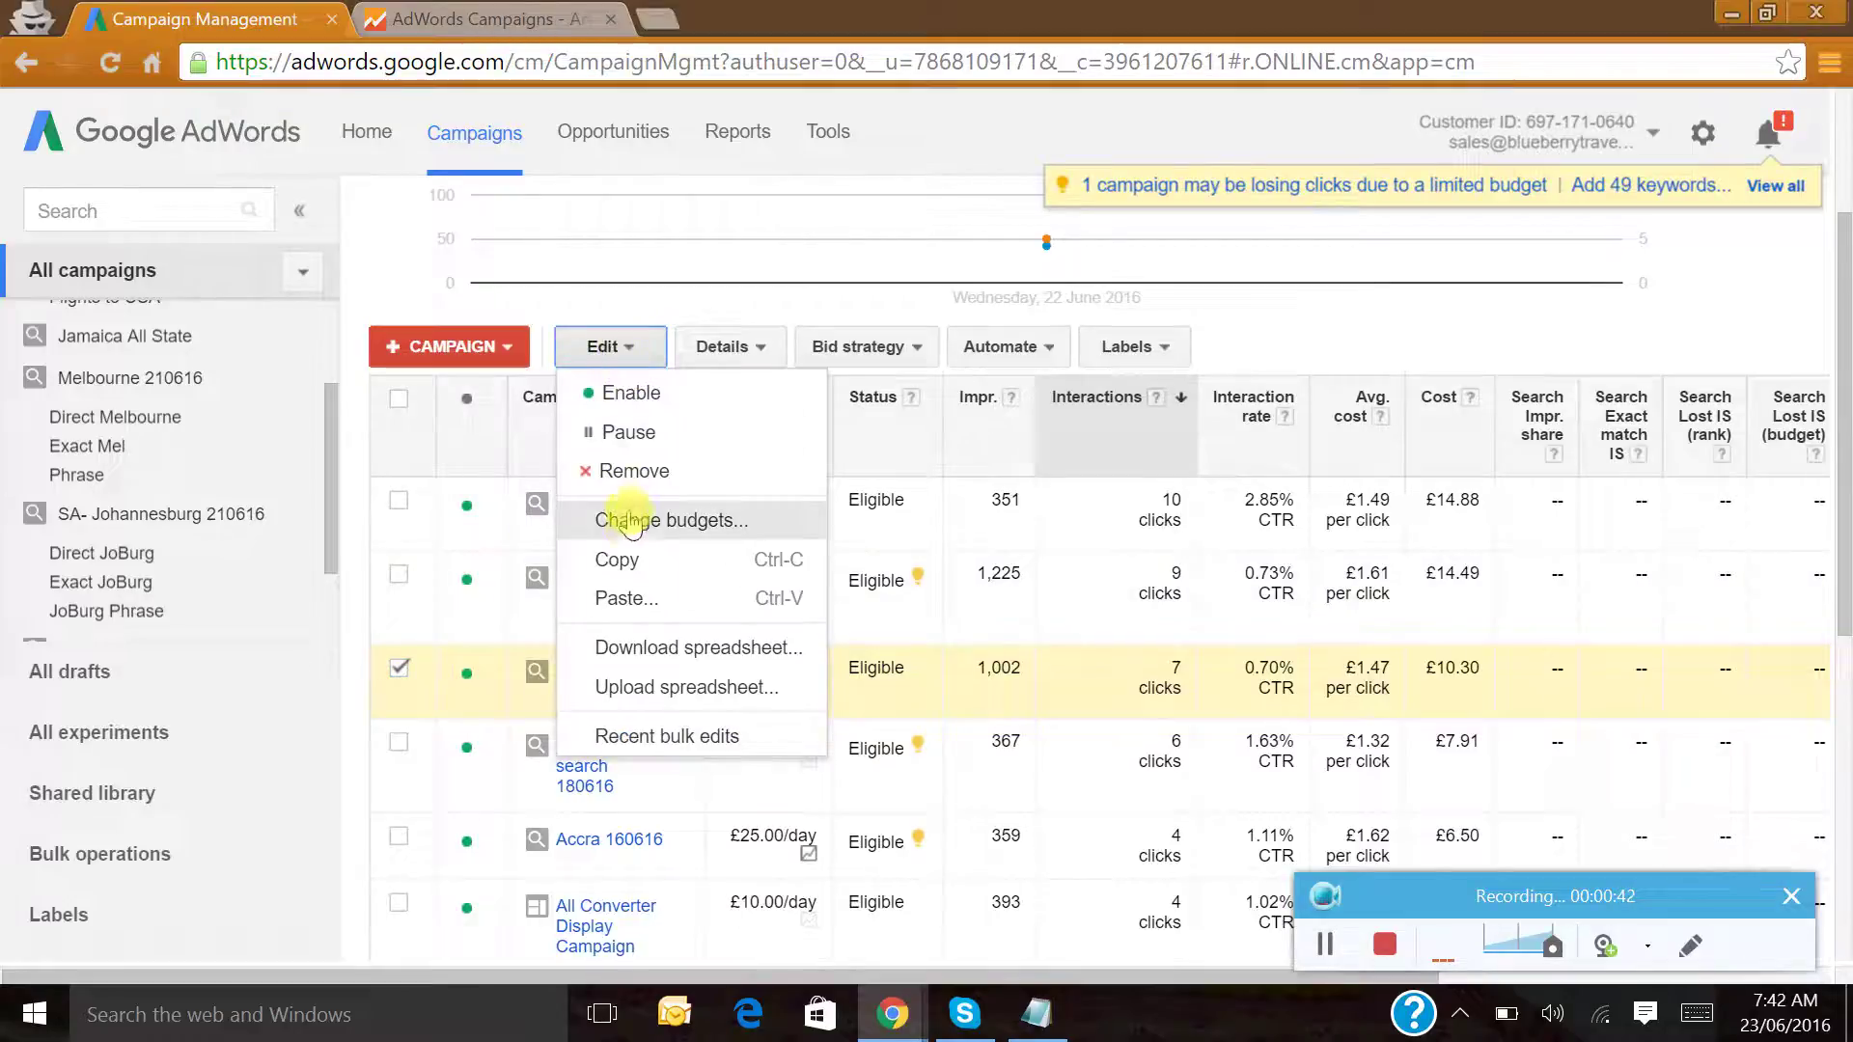
left_click(637, 563)
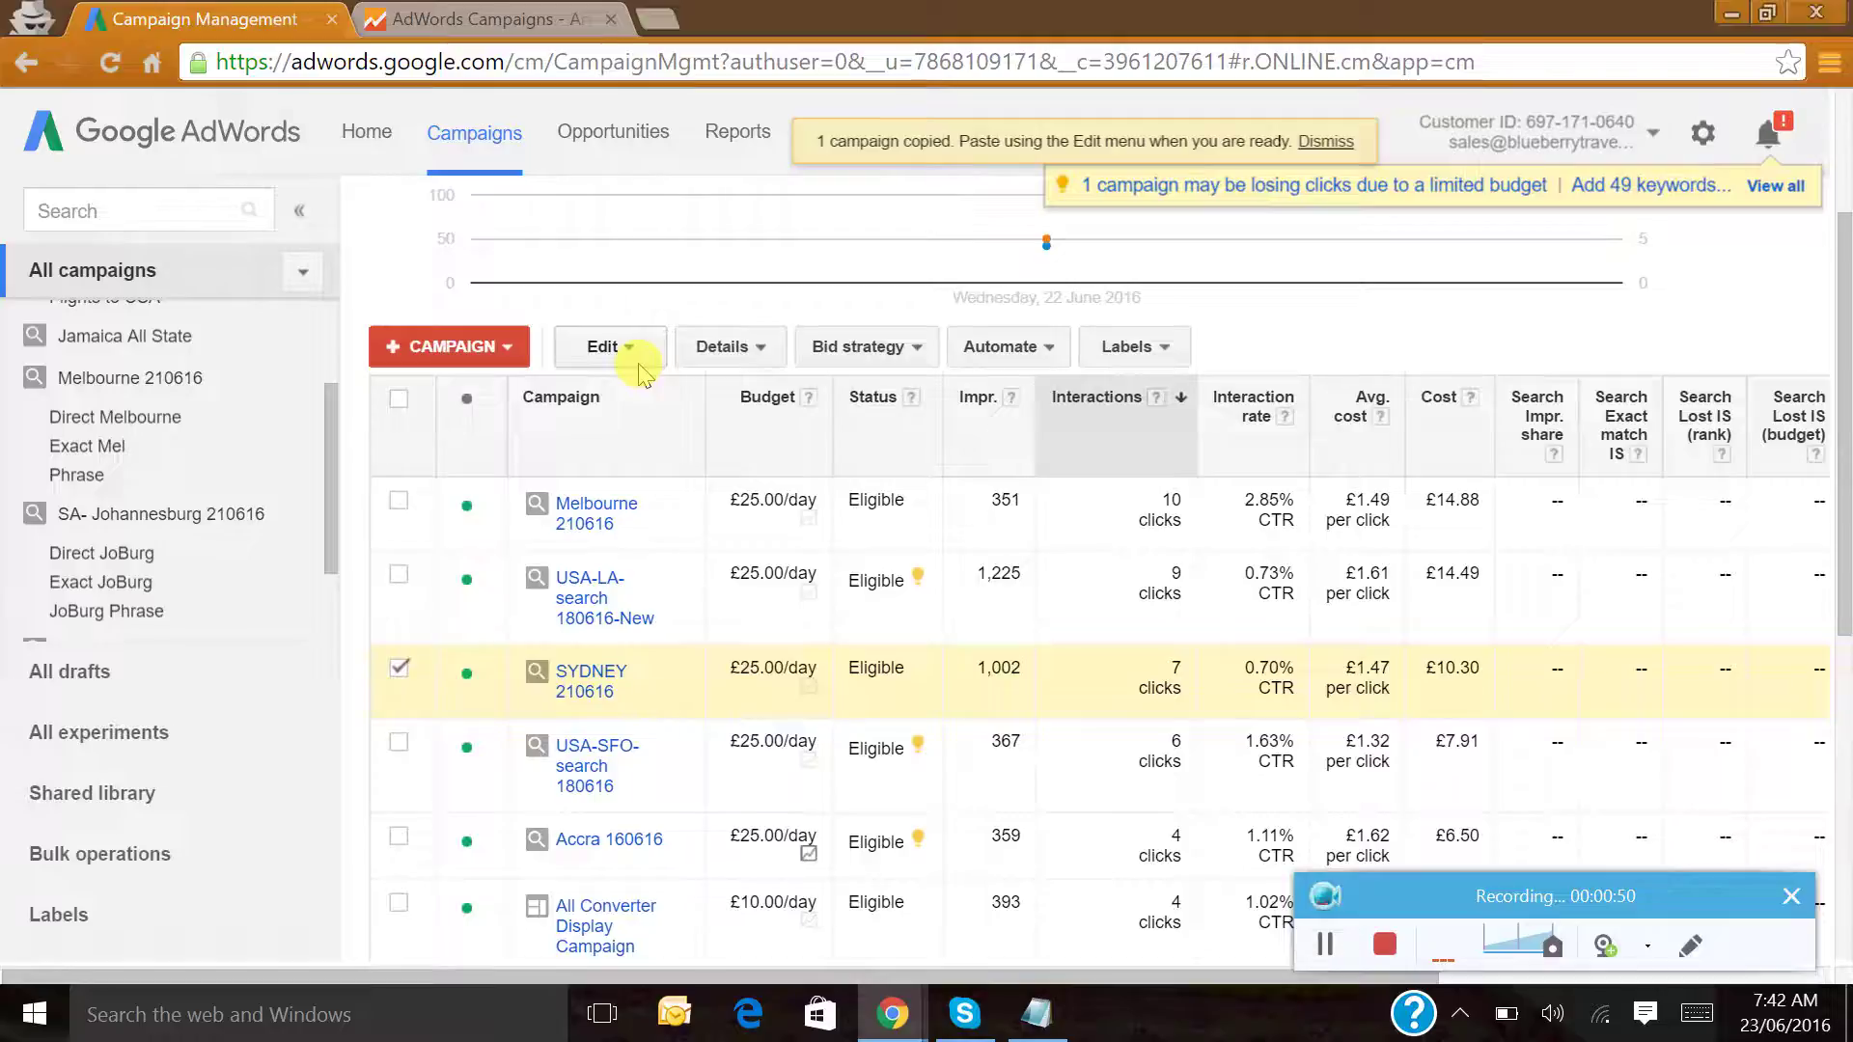
left_click(639, 365)
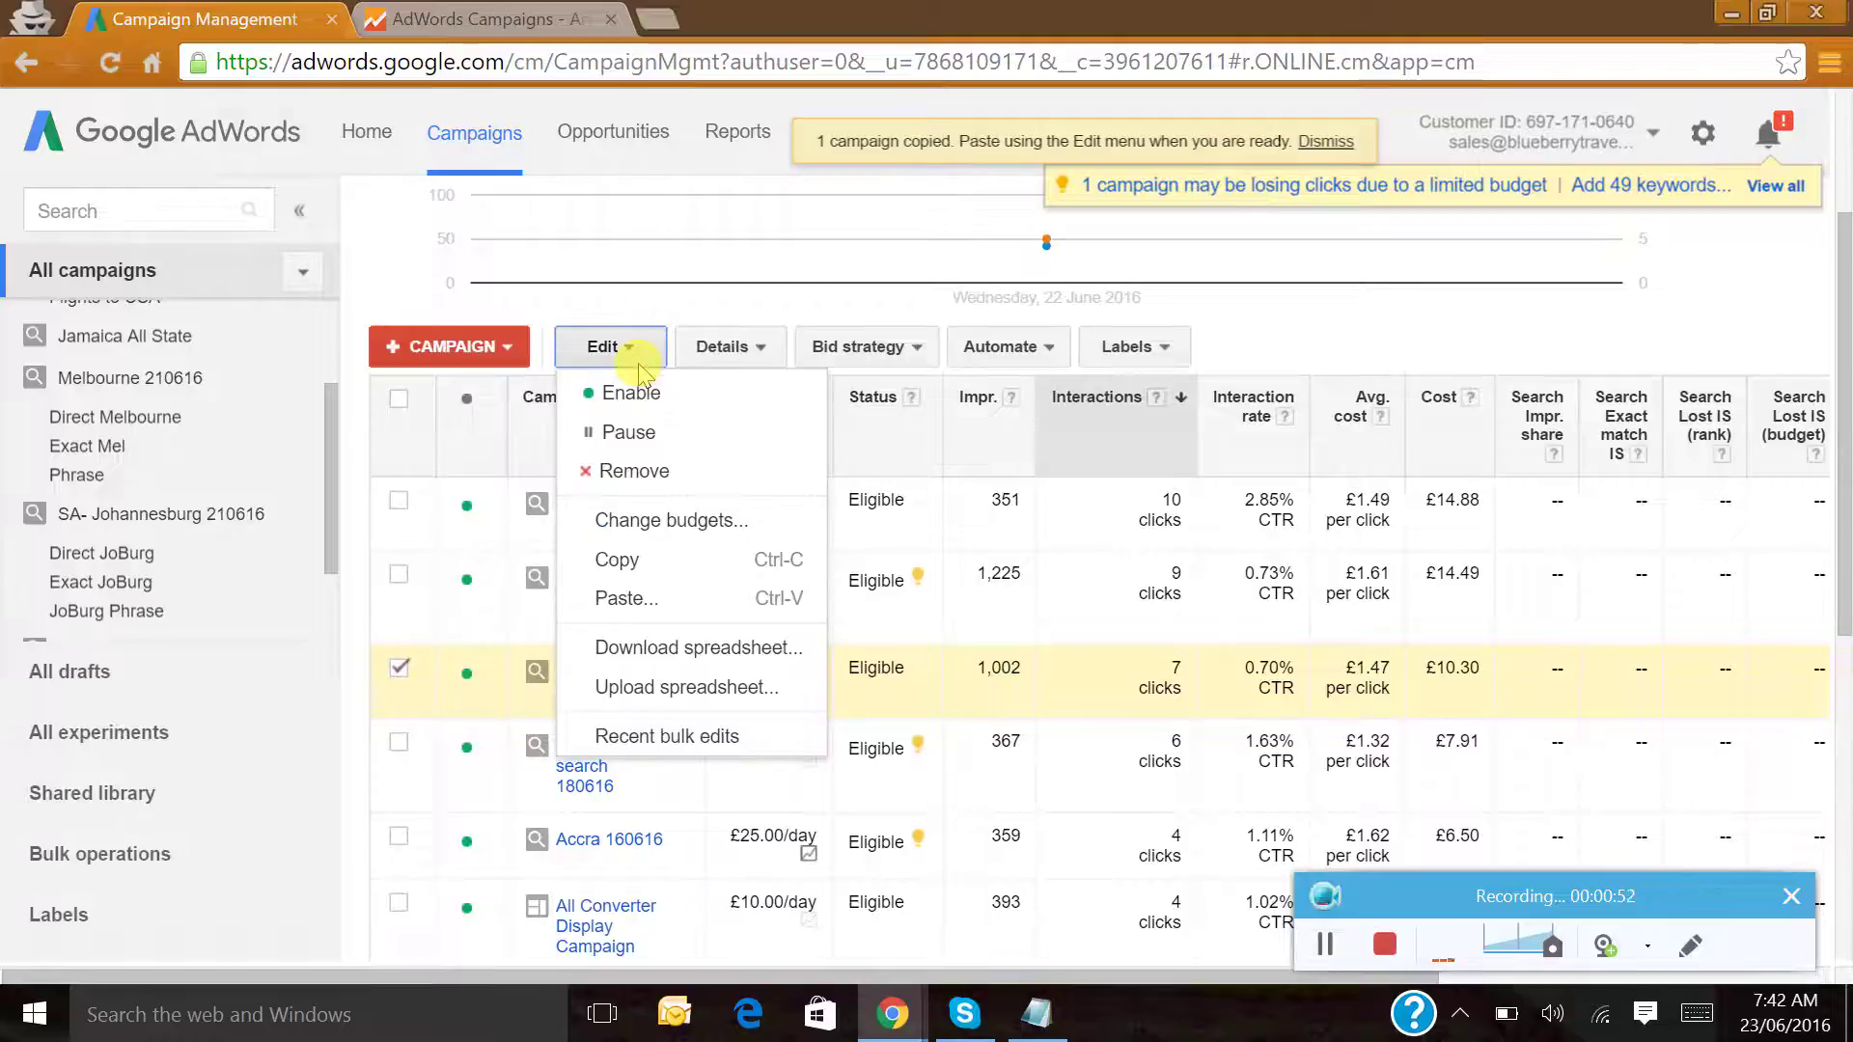
left_click(664, 605)
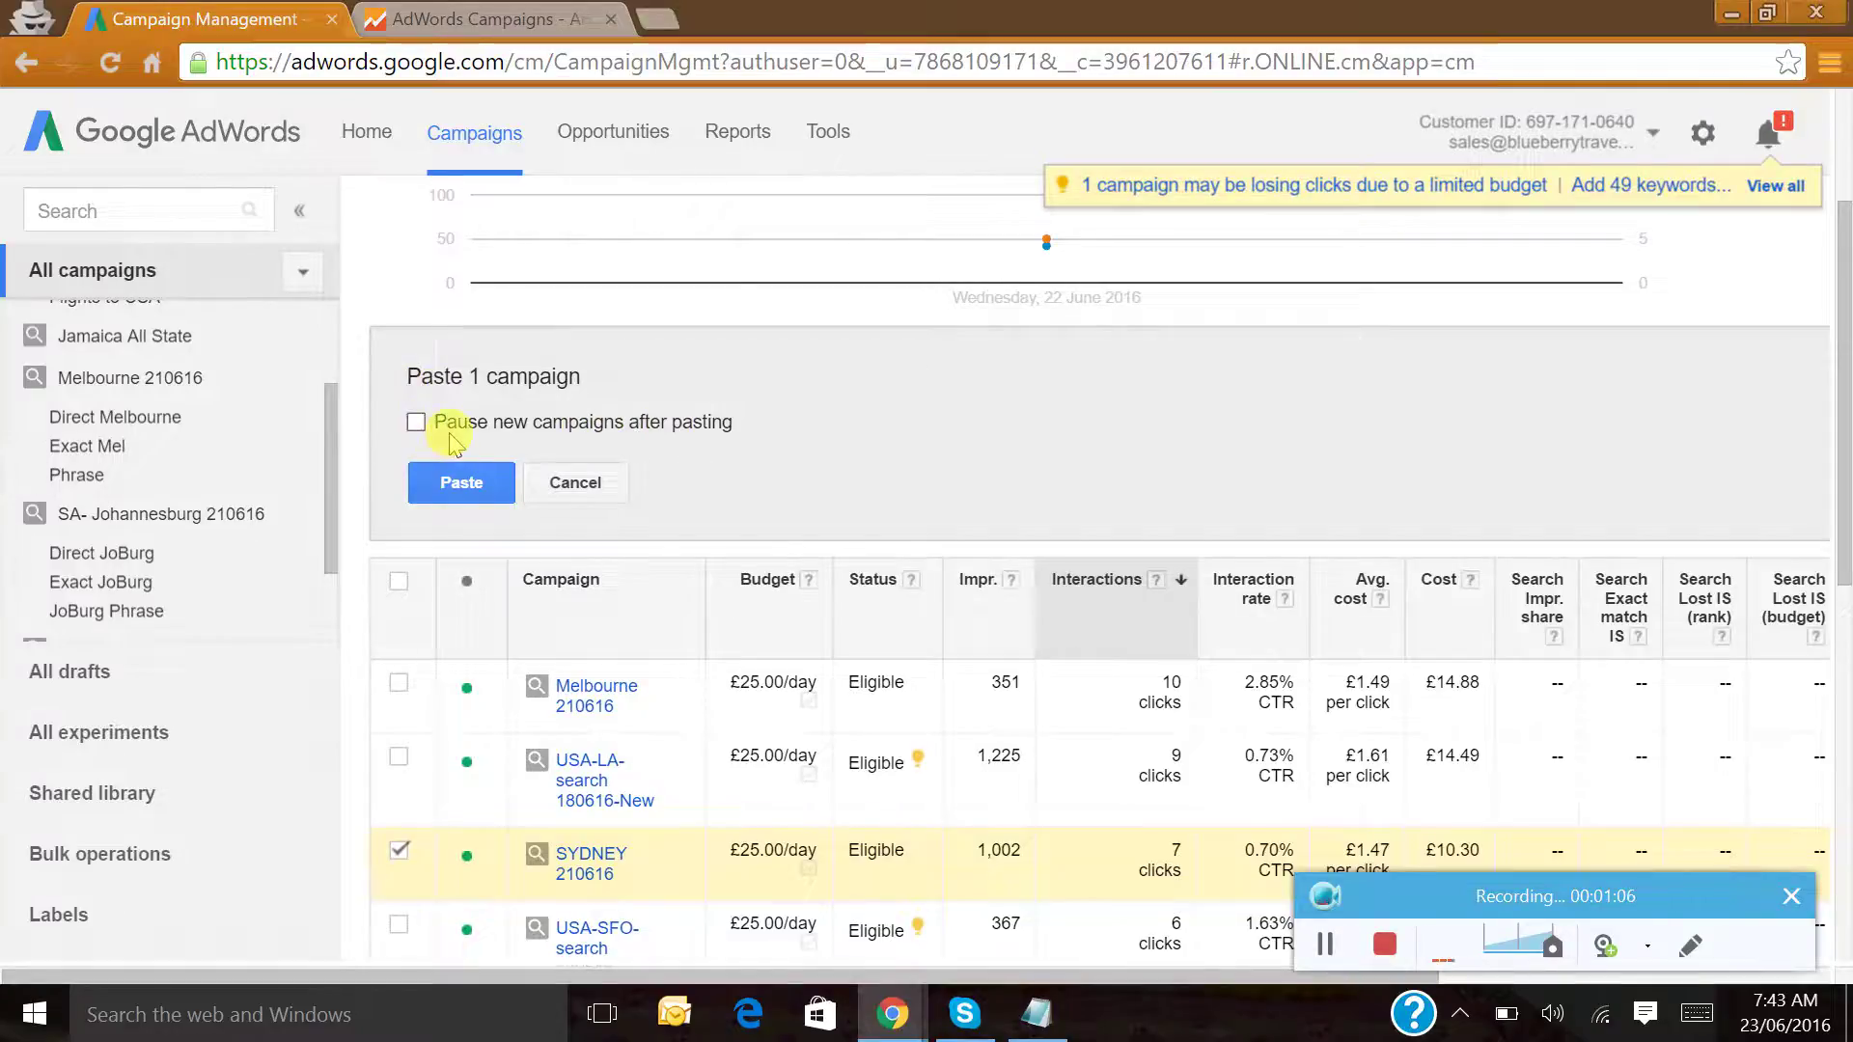
Confirm the paste, creating the SYDNEY 210616 #2 duplicate campaign
left_click(459, 488)
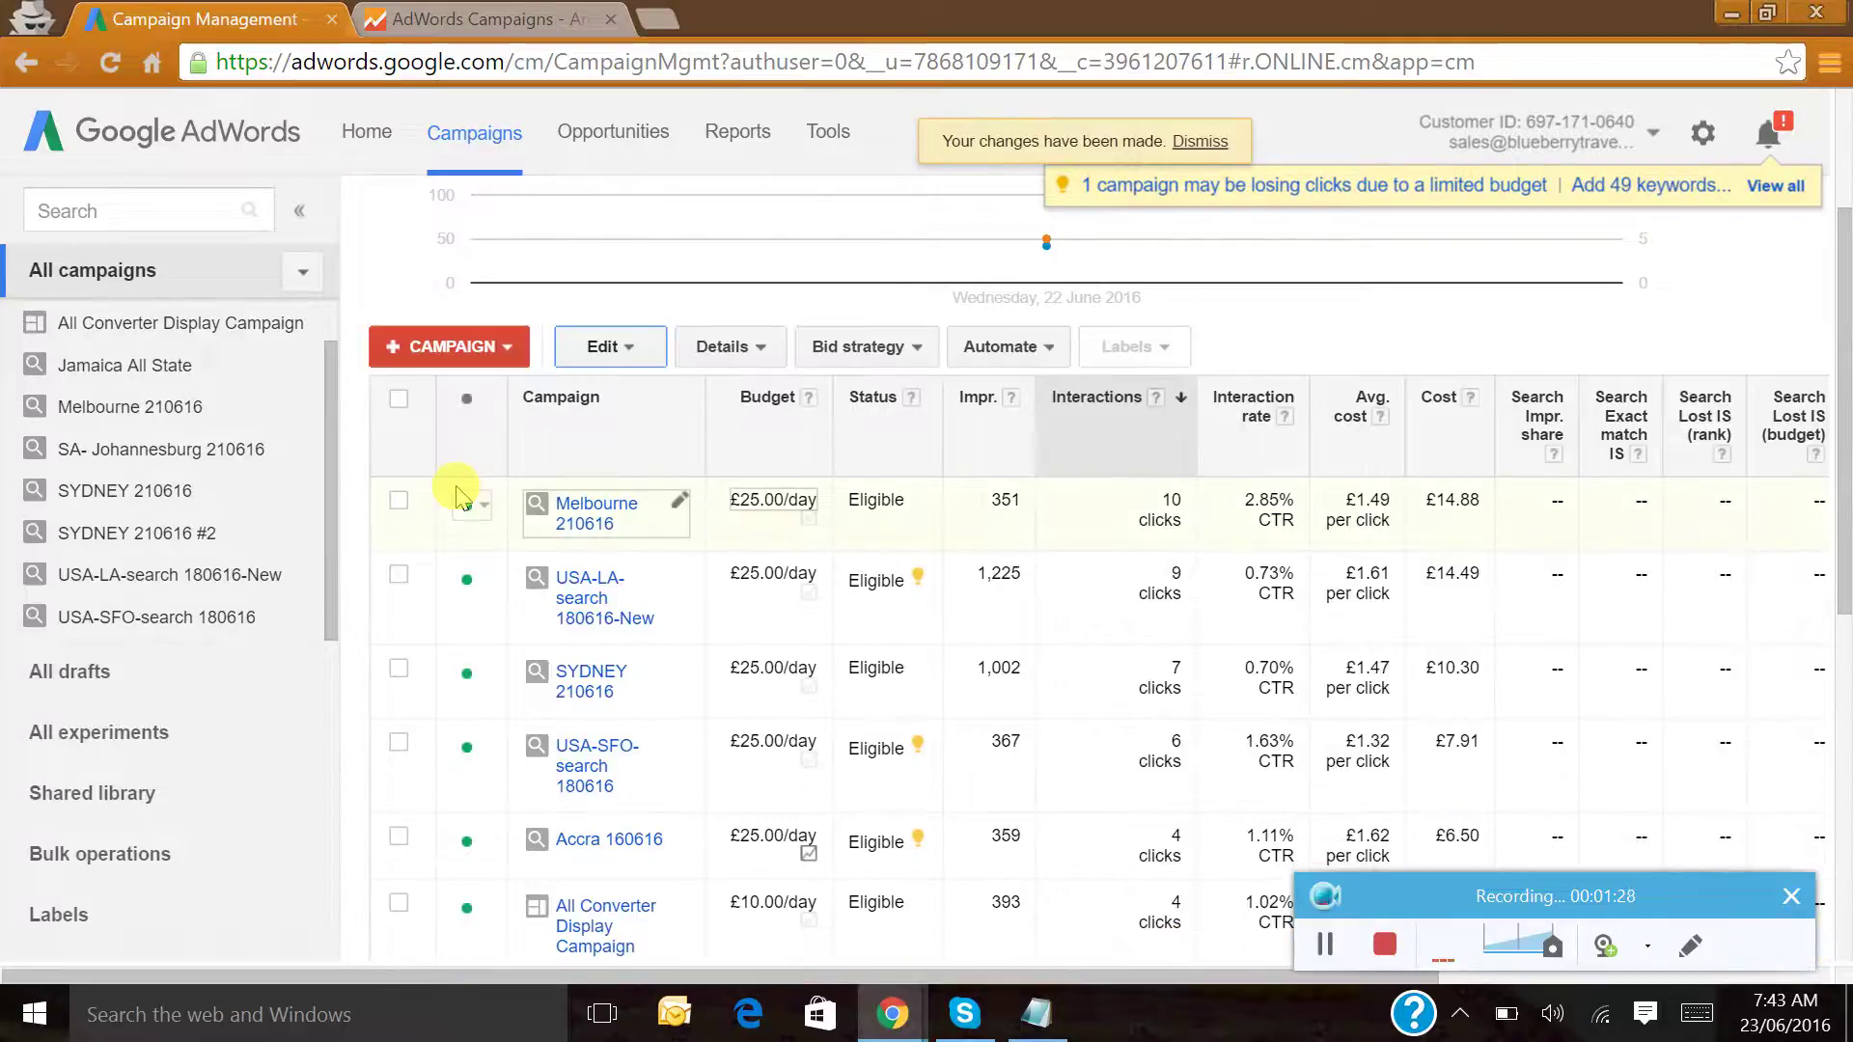
Edit the SYDNEY 210616 #2 name to 'Auckland NZ 230616' and save it
scroll(496, 662, "down", 1)
scroll(496, 676, "down", 2)
scroll(540, 685, "down", 2)
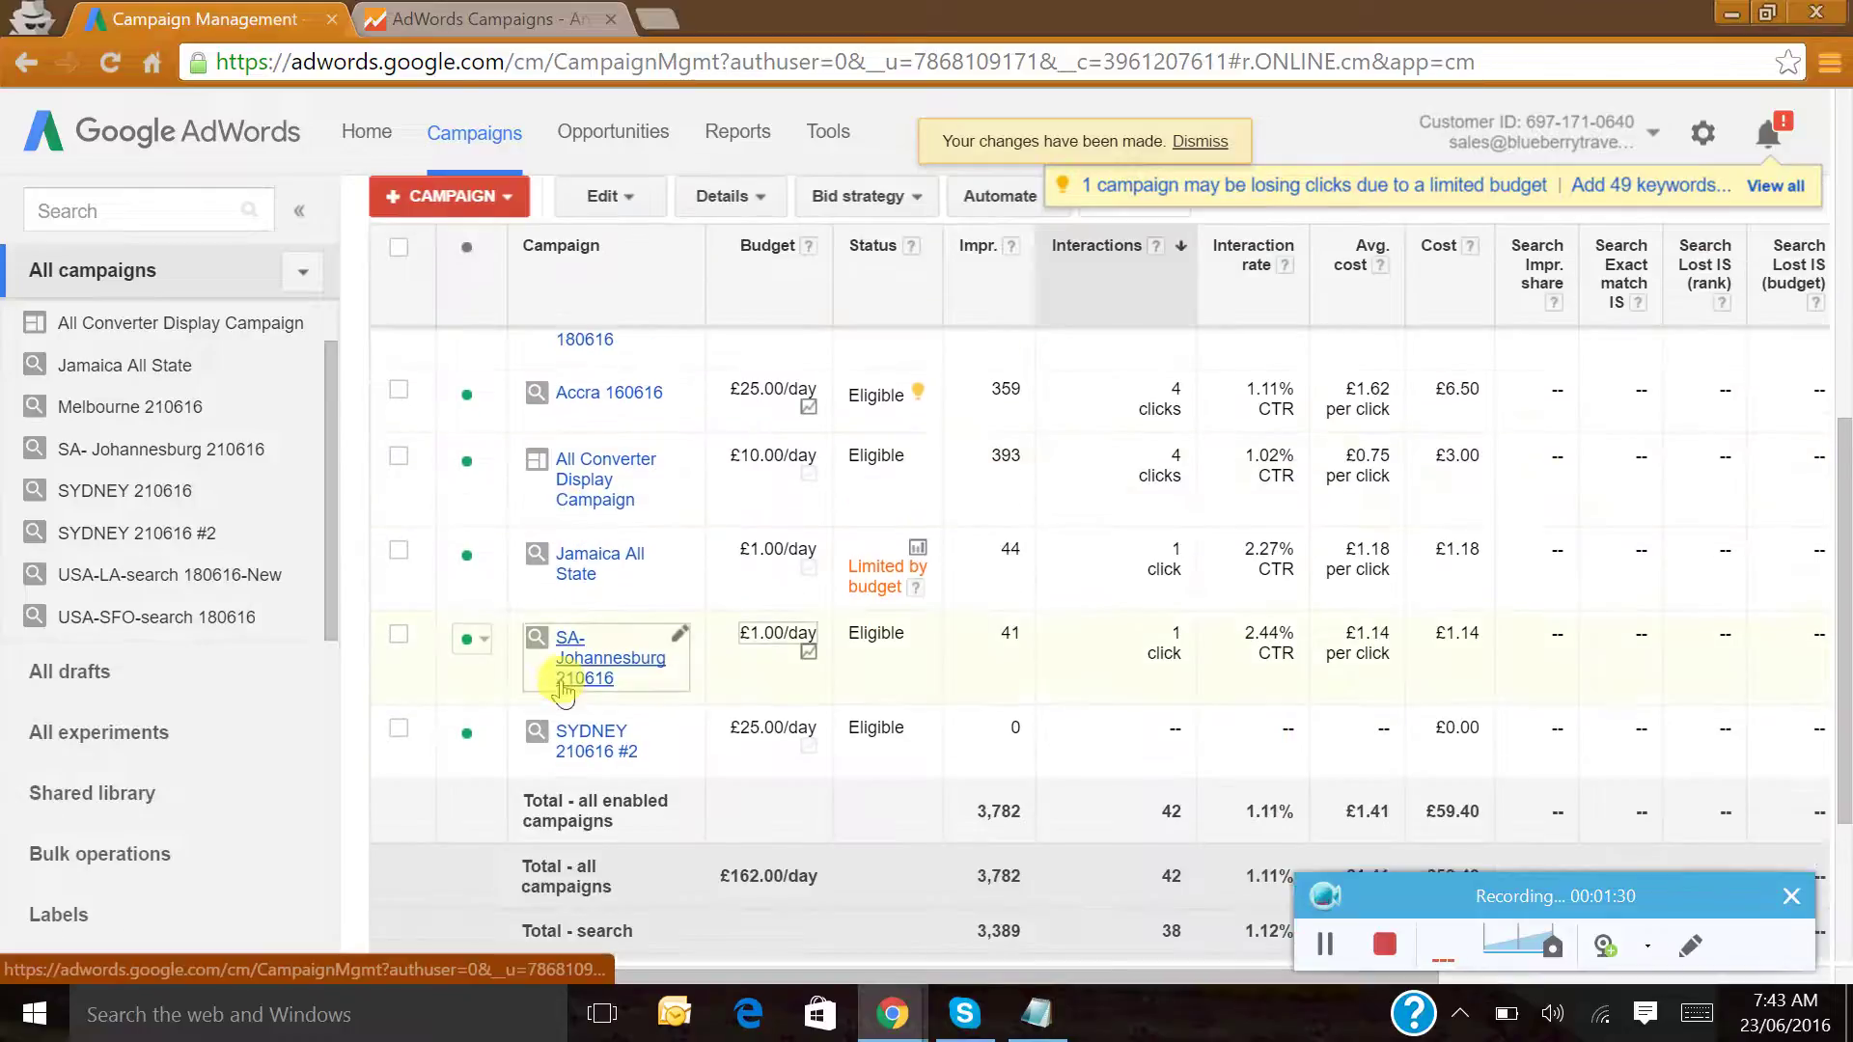
scroll(564, 692, "down", 1)
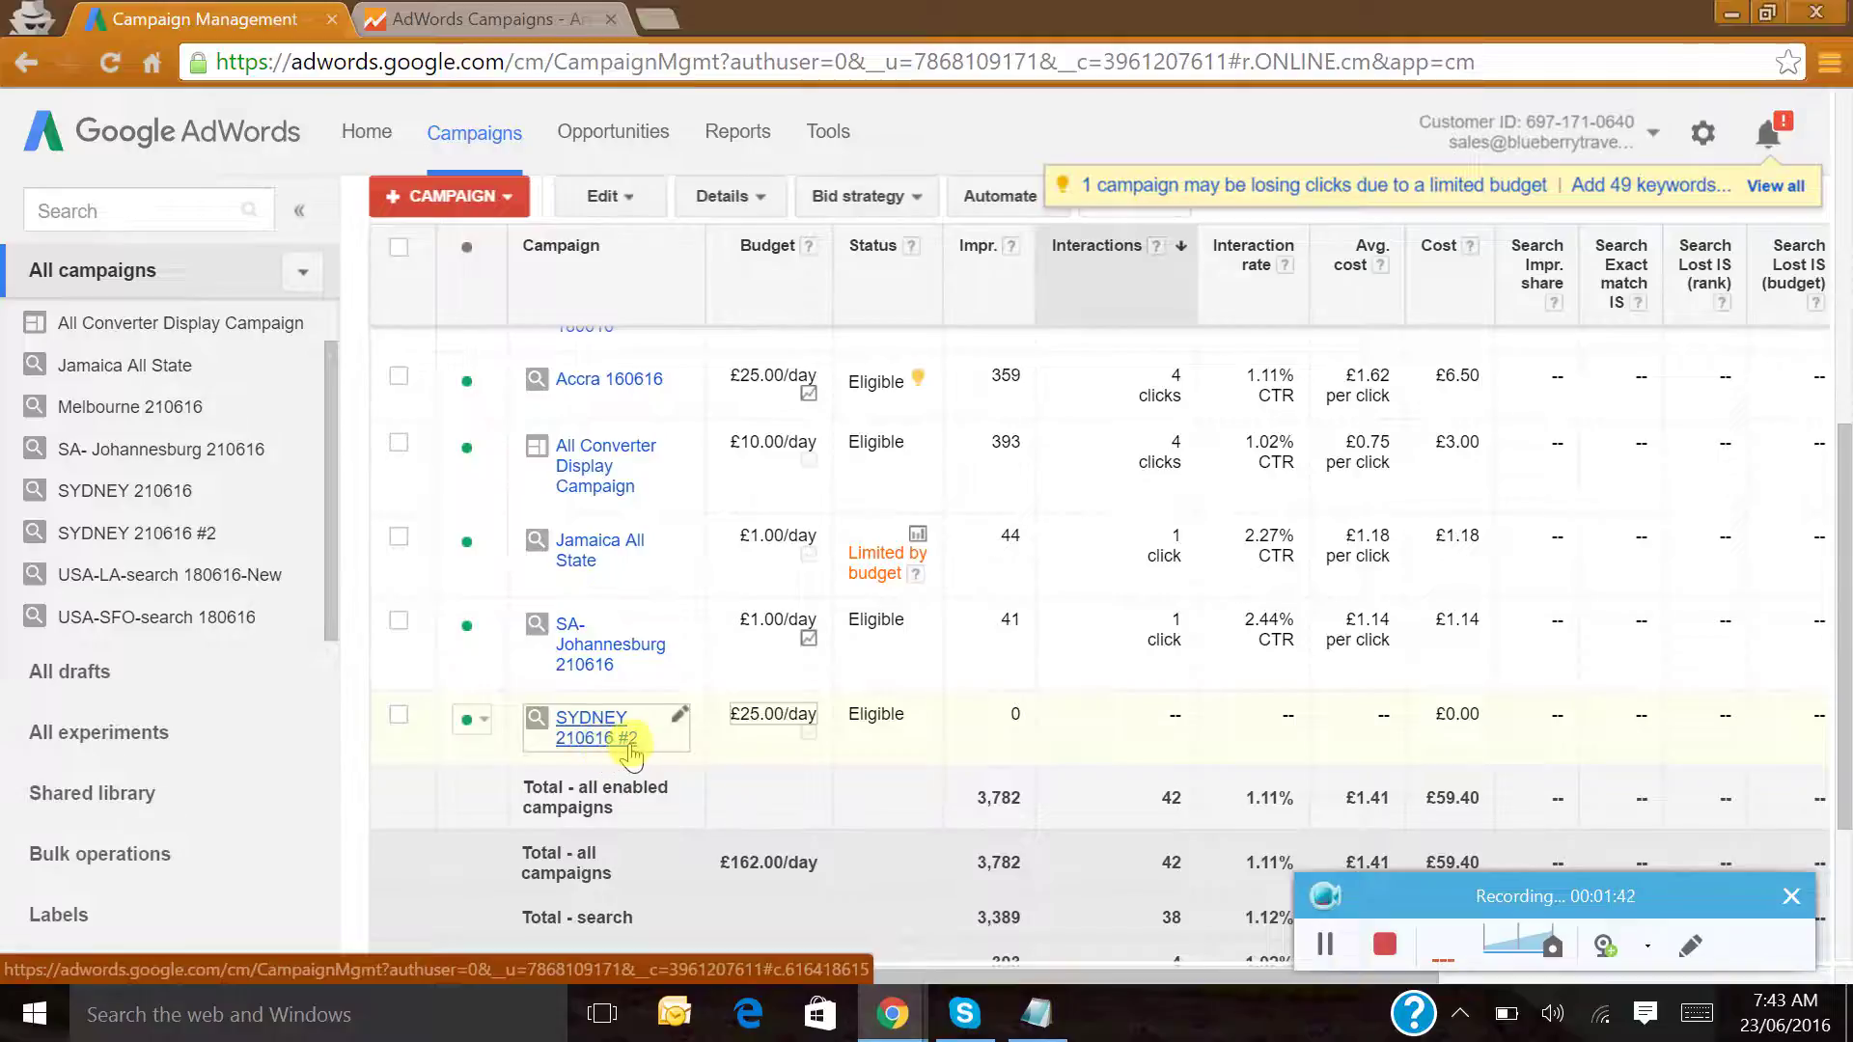
left_click(681, 716)
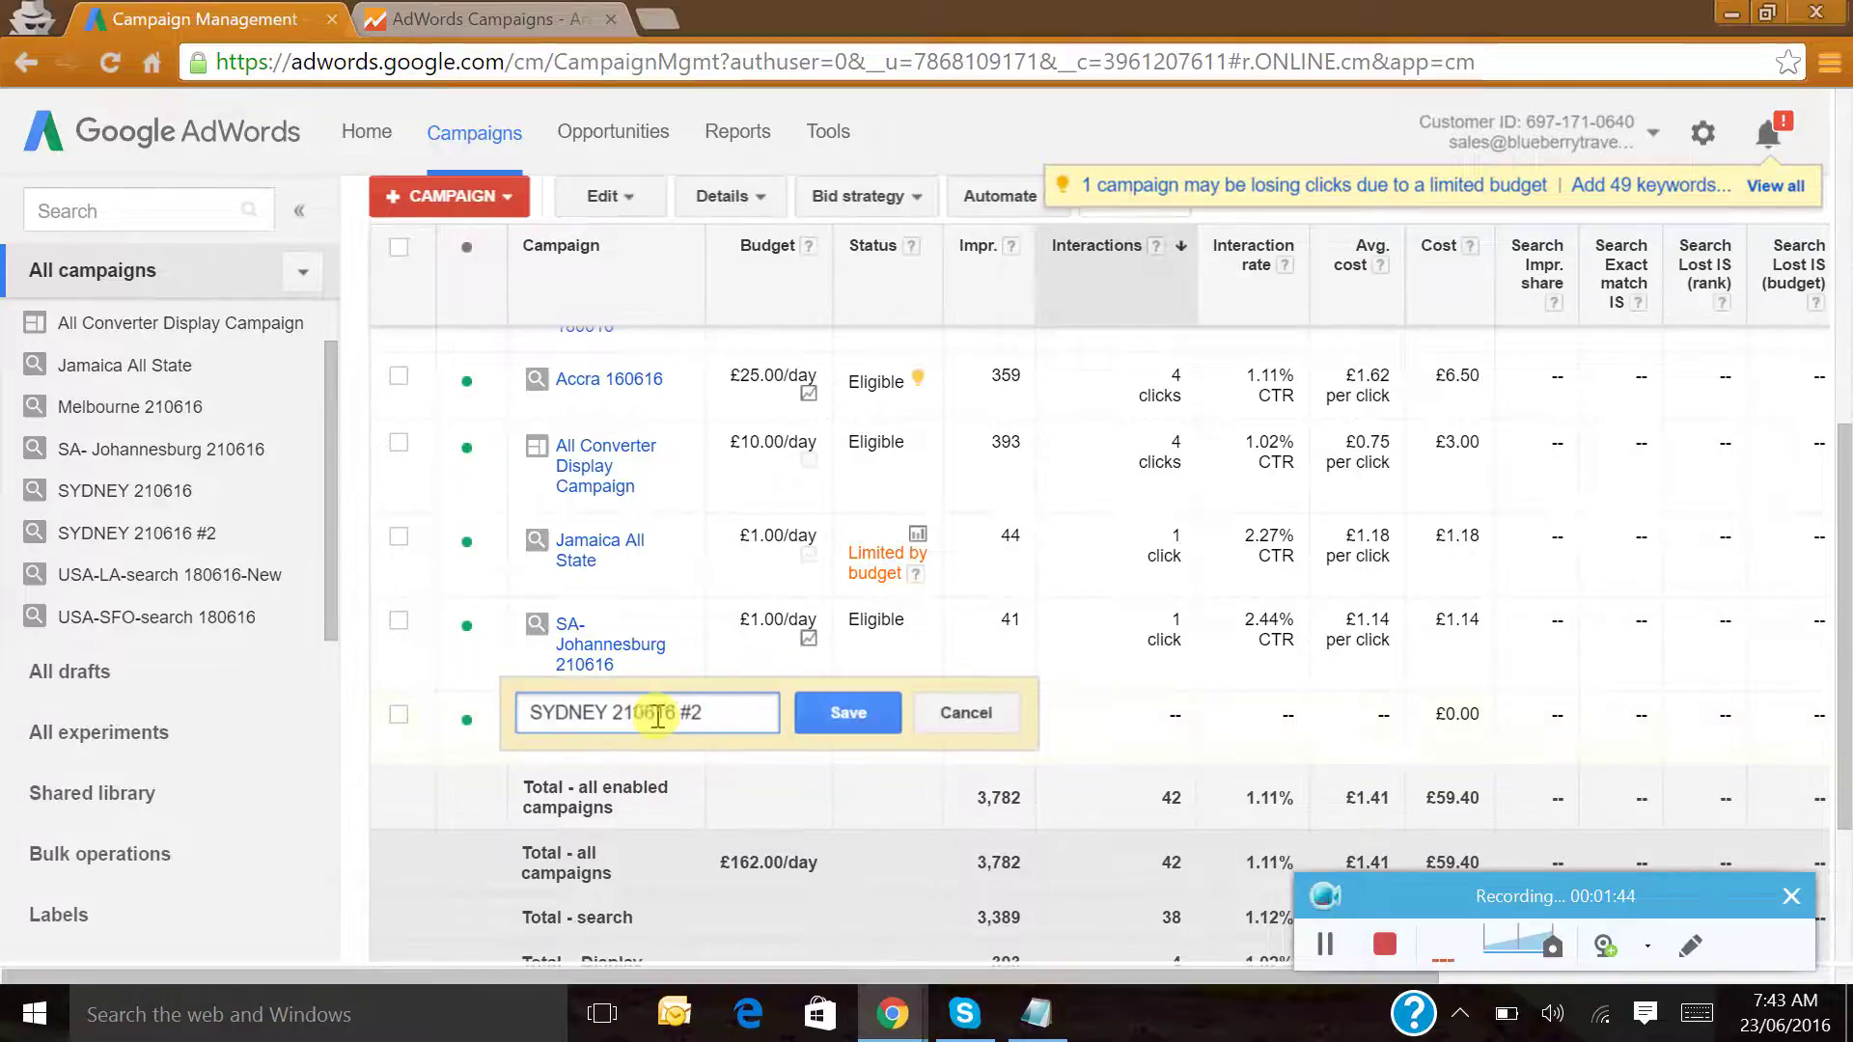
left_click_drag(608, 713, 367, 758)
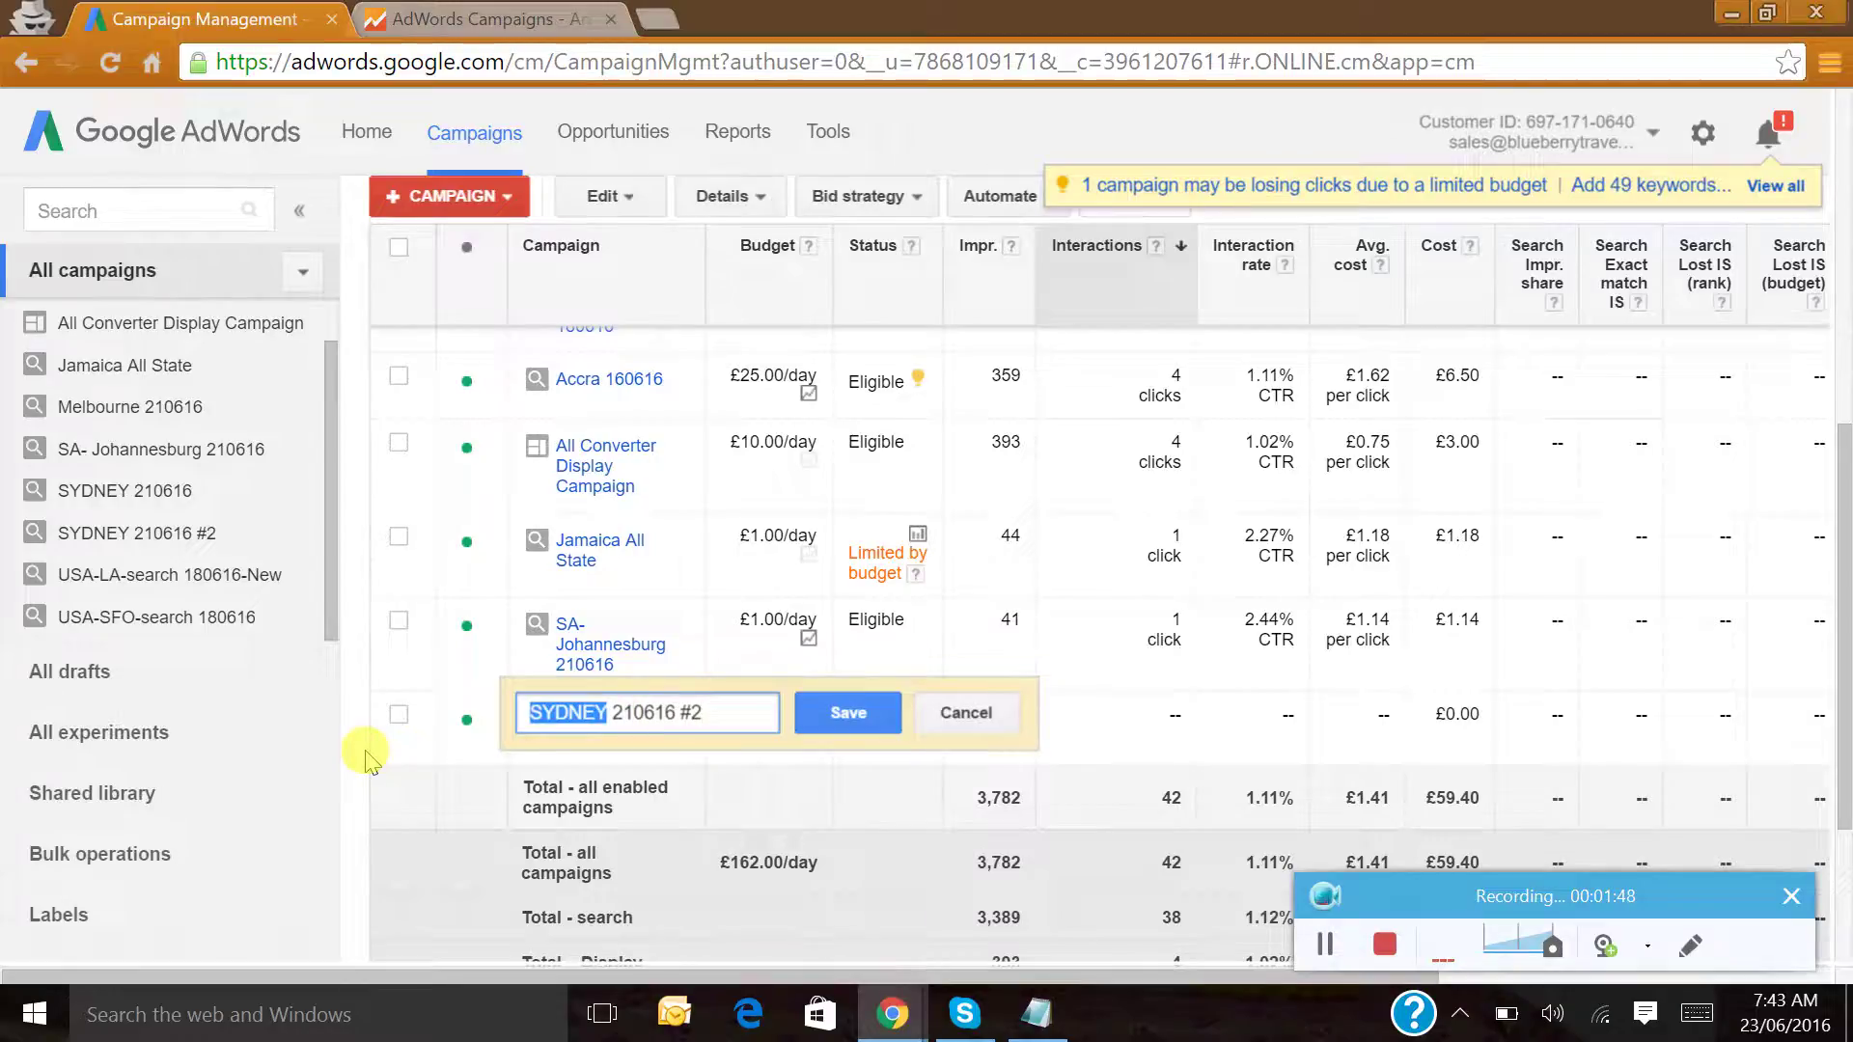
type("Aucklan")
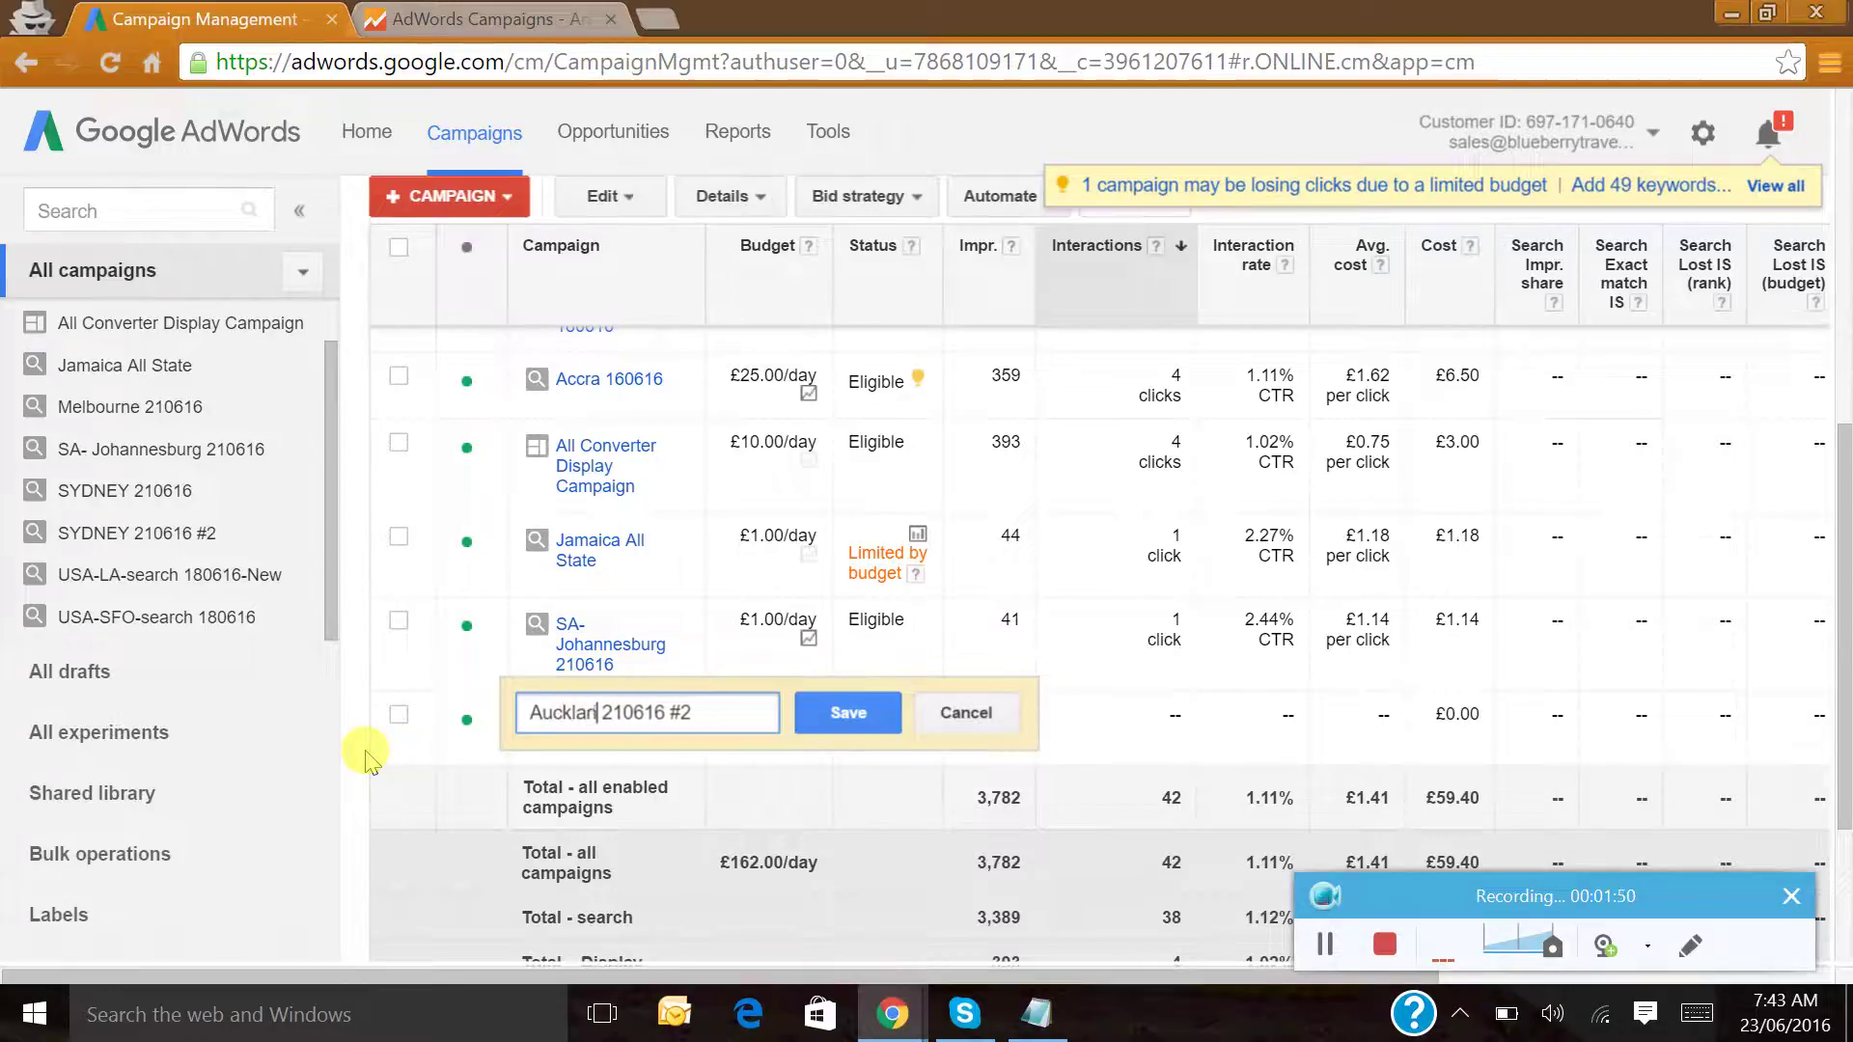
type("d NZ")
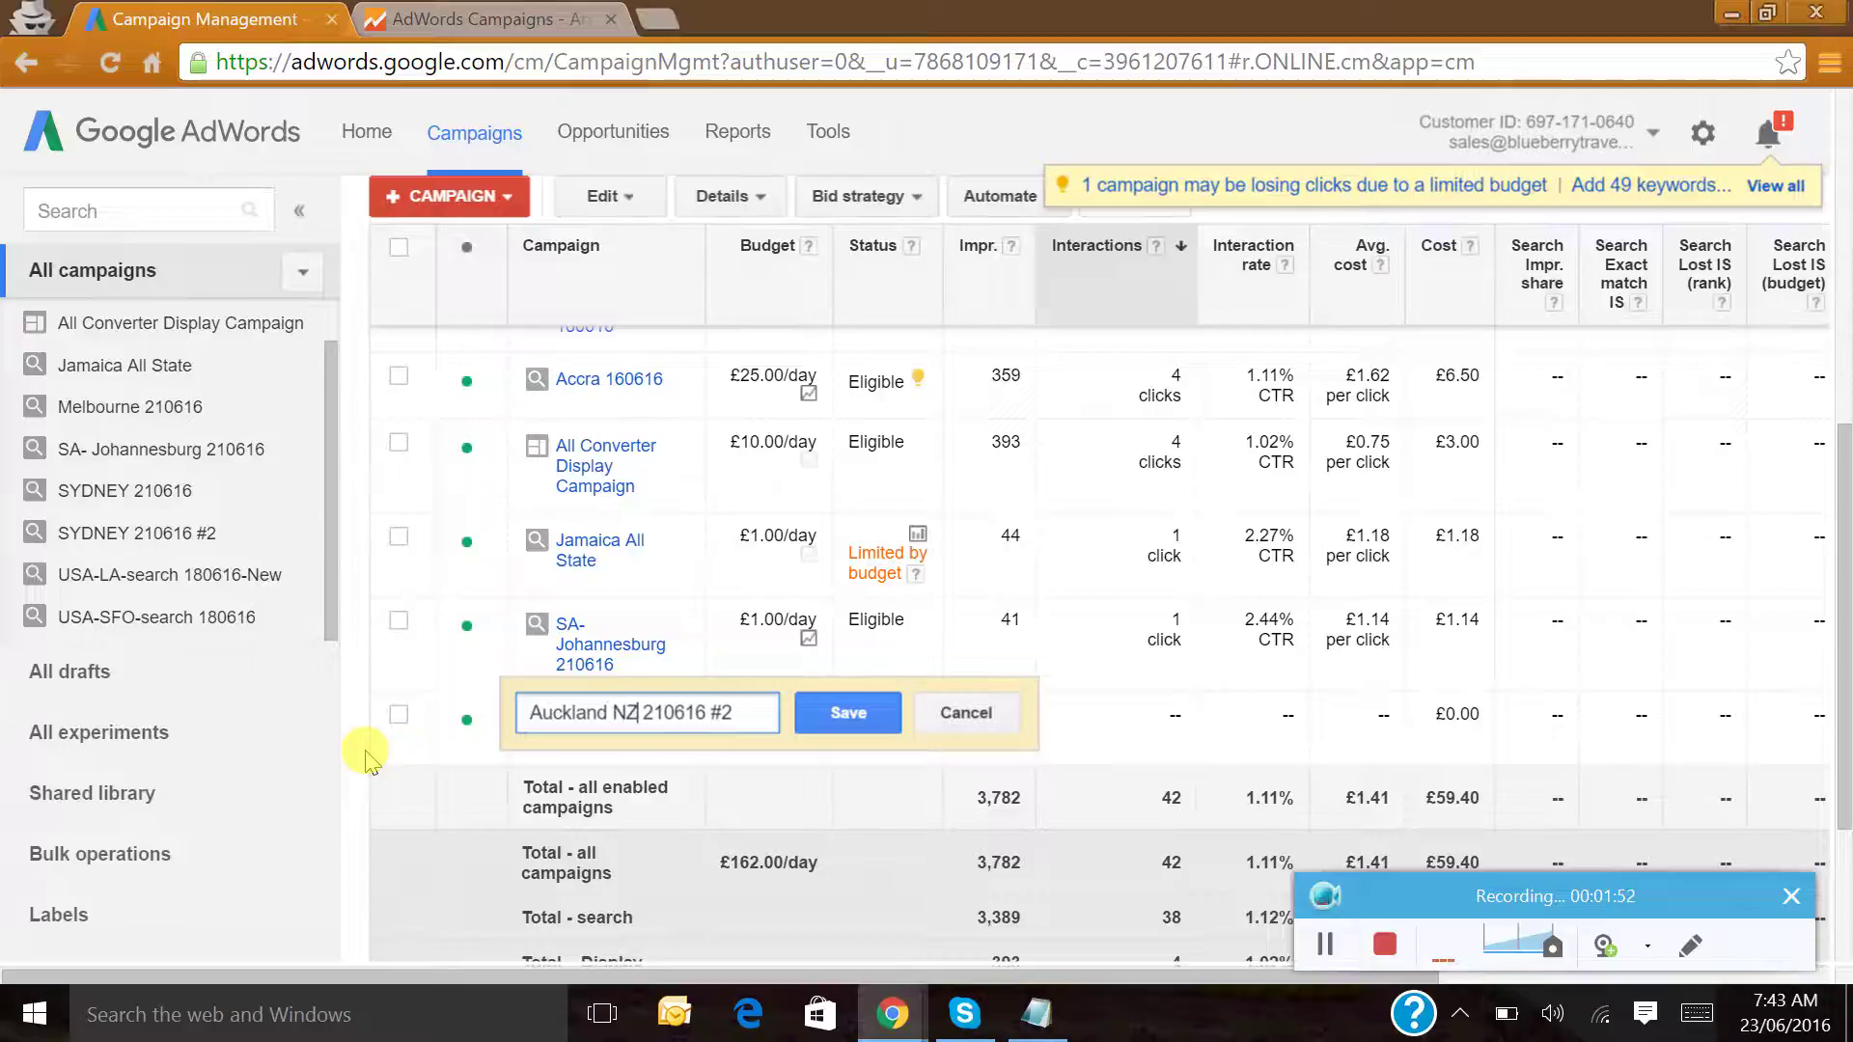
key("shift+Left")
key("shift+Left")
key("Left")
key("Left")
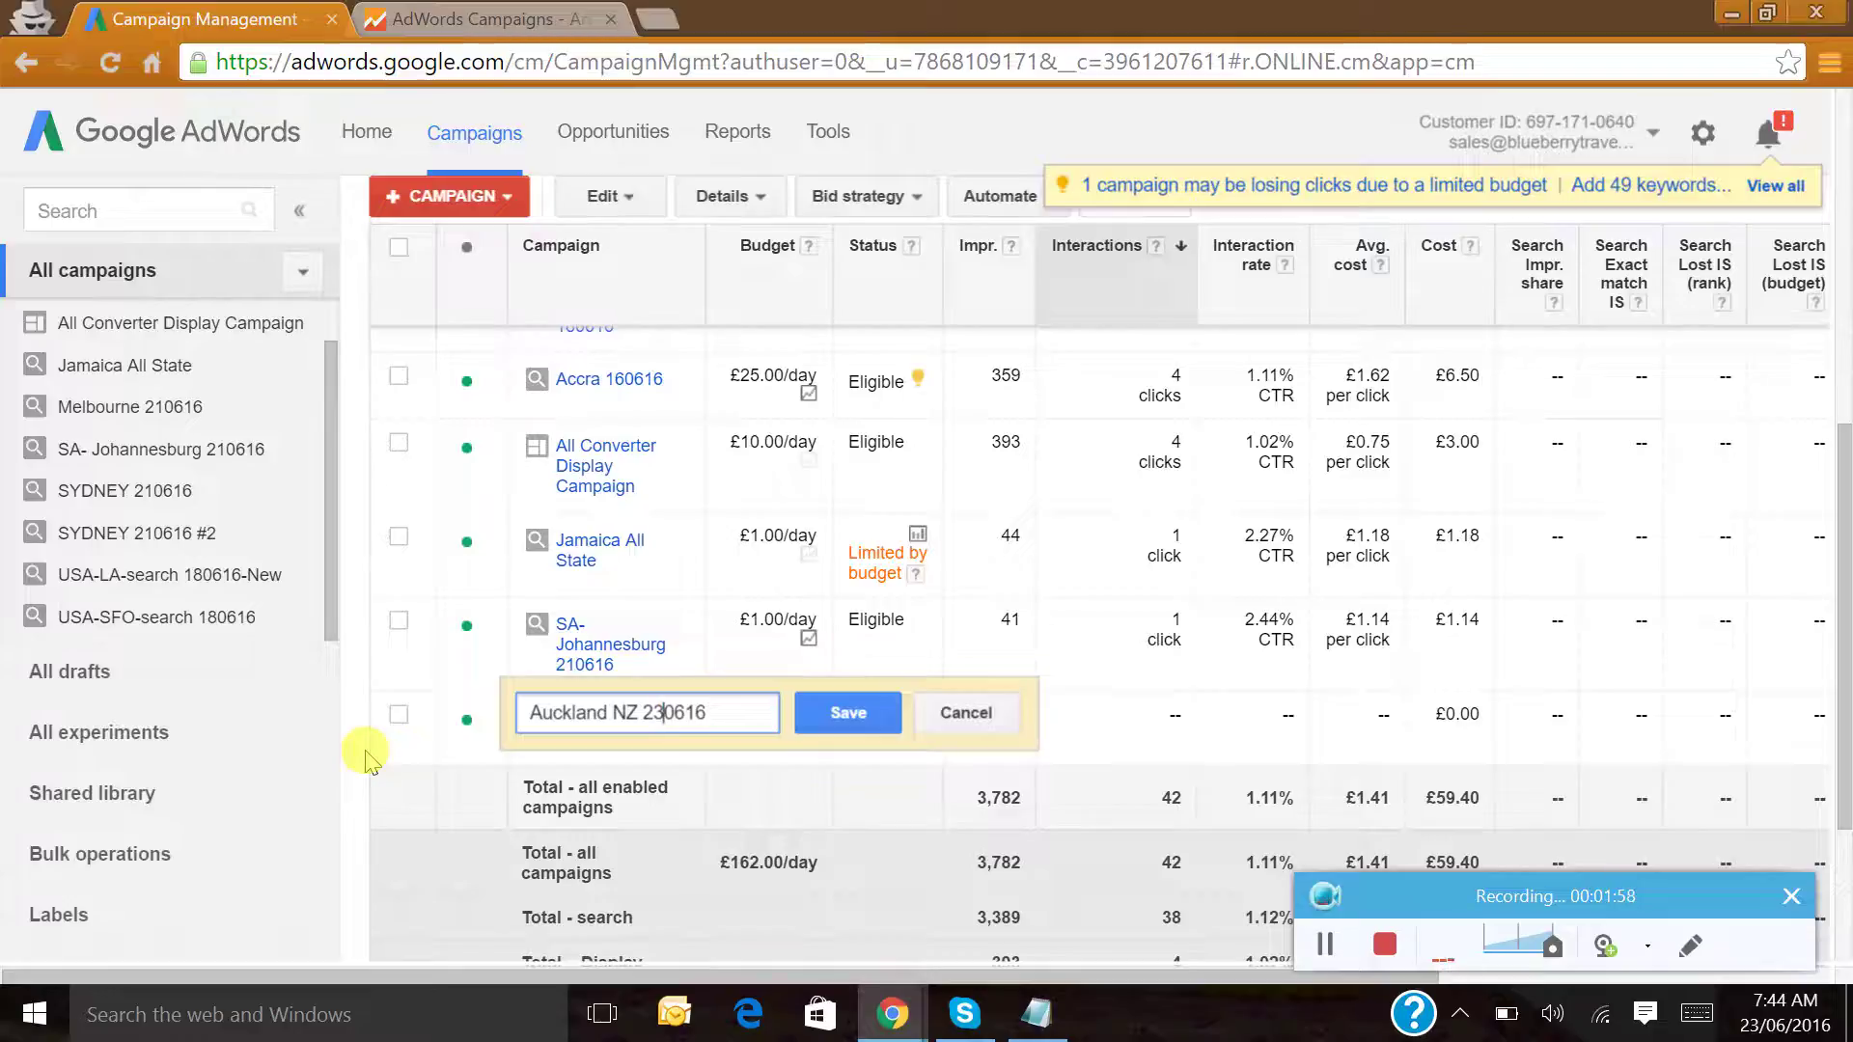
left_click(848, 713)
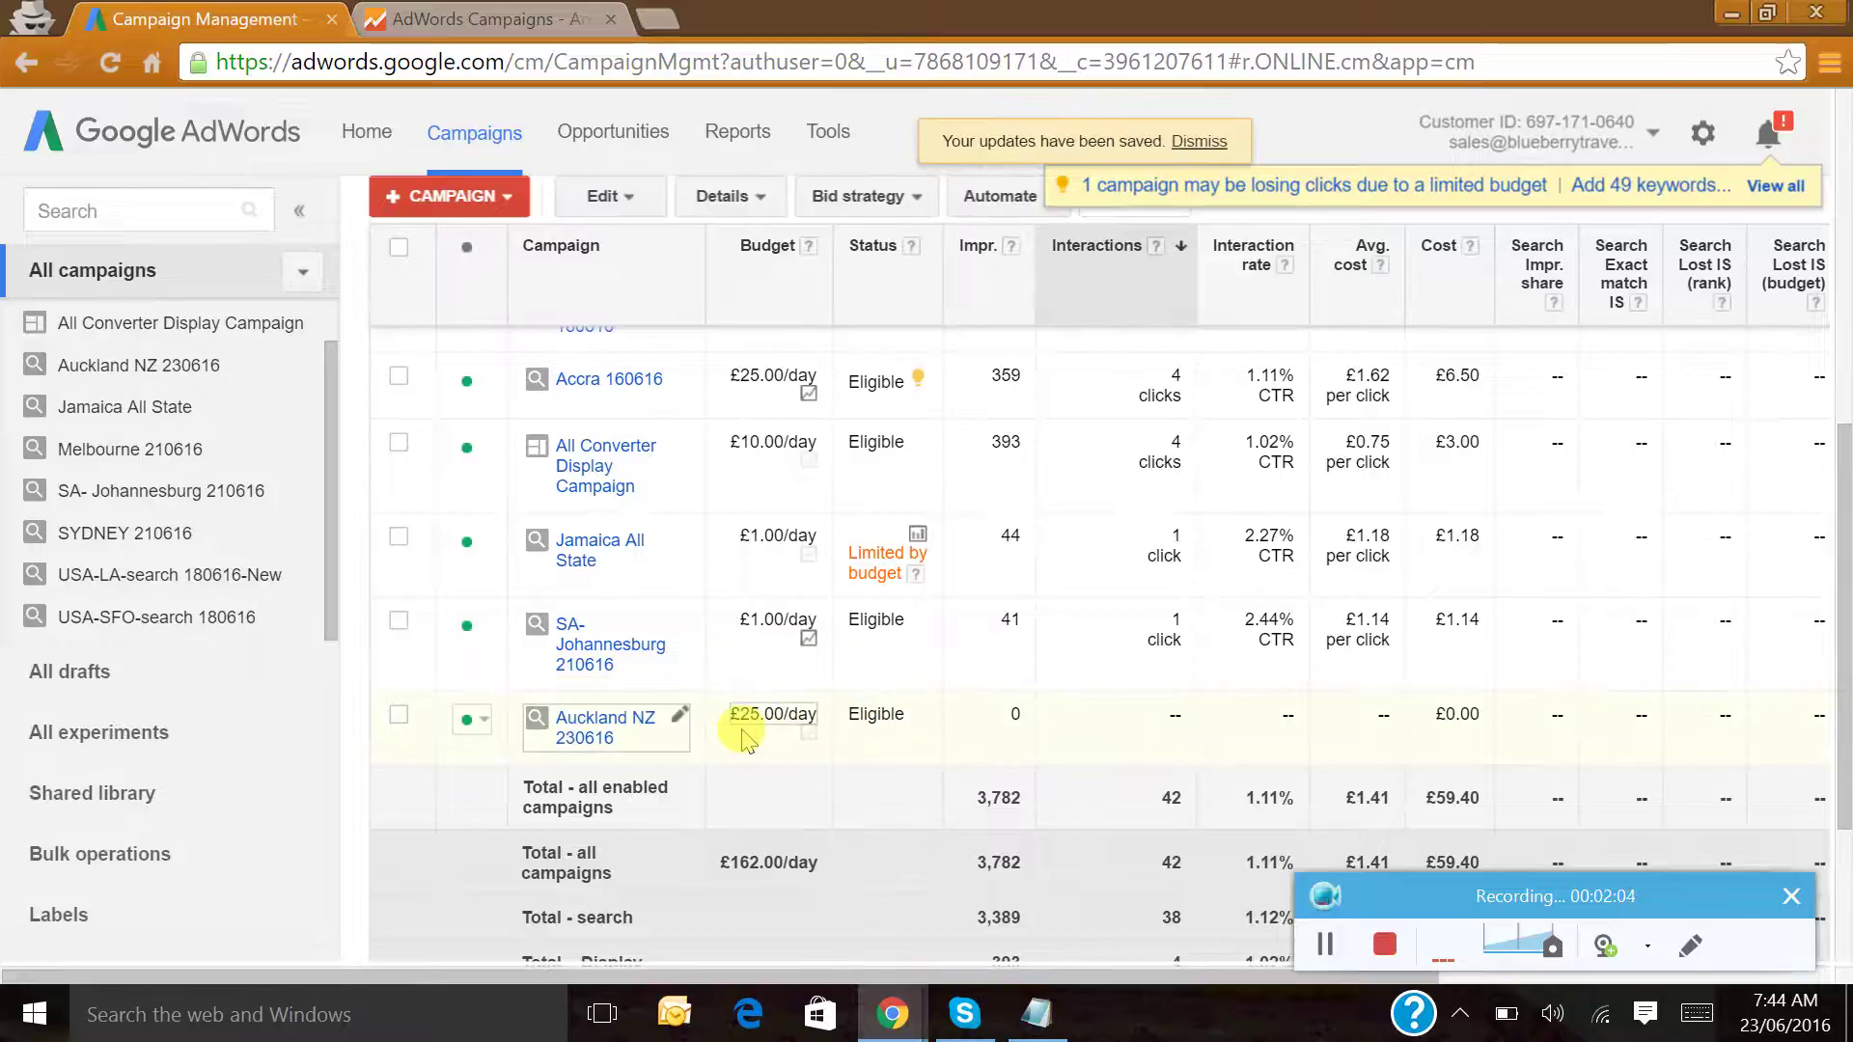
Open Auckland NZ 230616 and check its four copied callout extensions
left_click(618, 730)
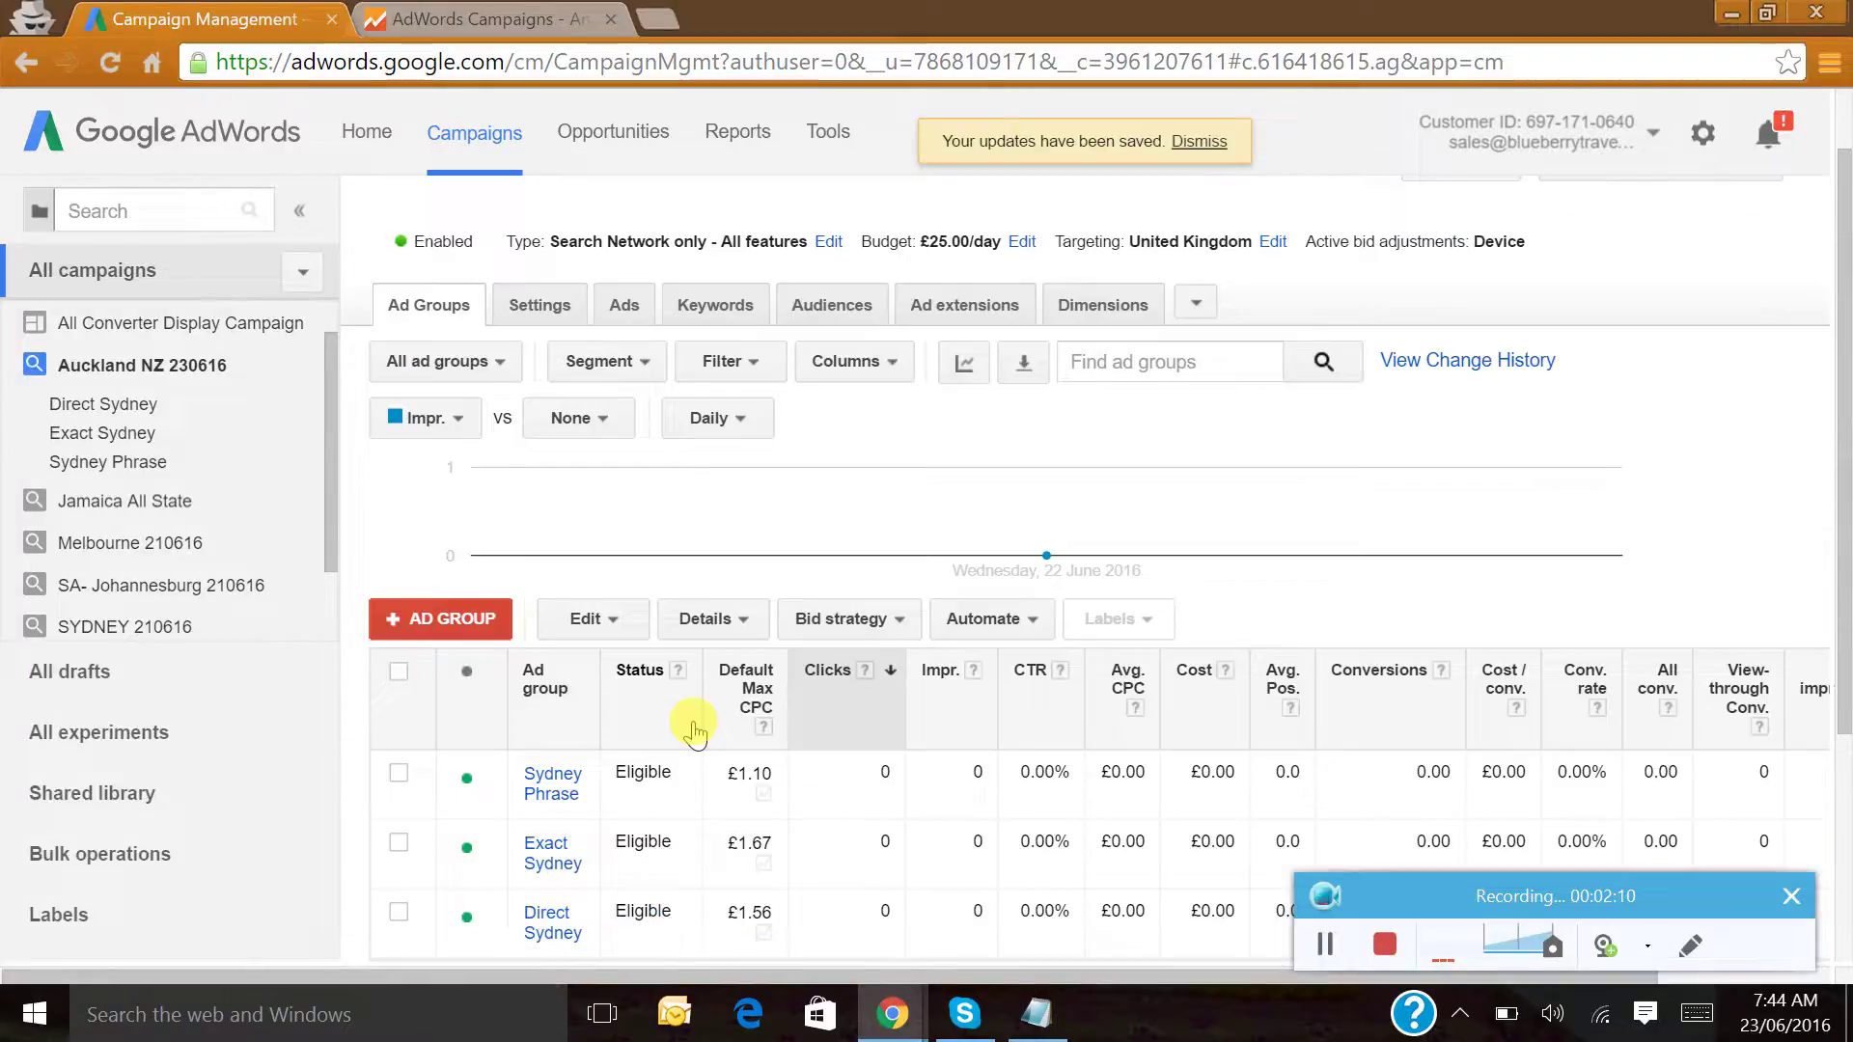
scroll(694, 734, "down", 2)
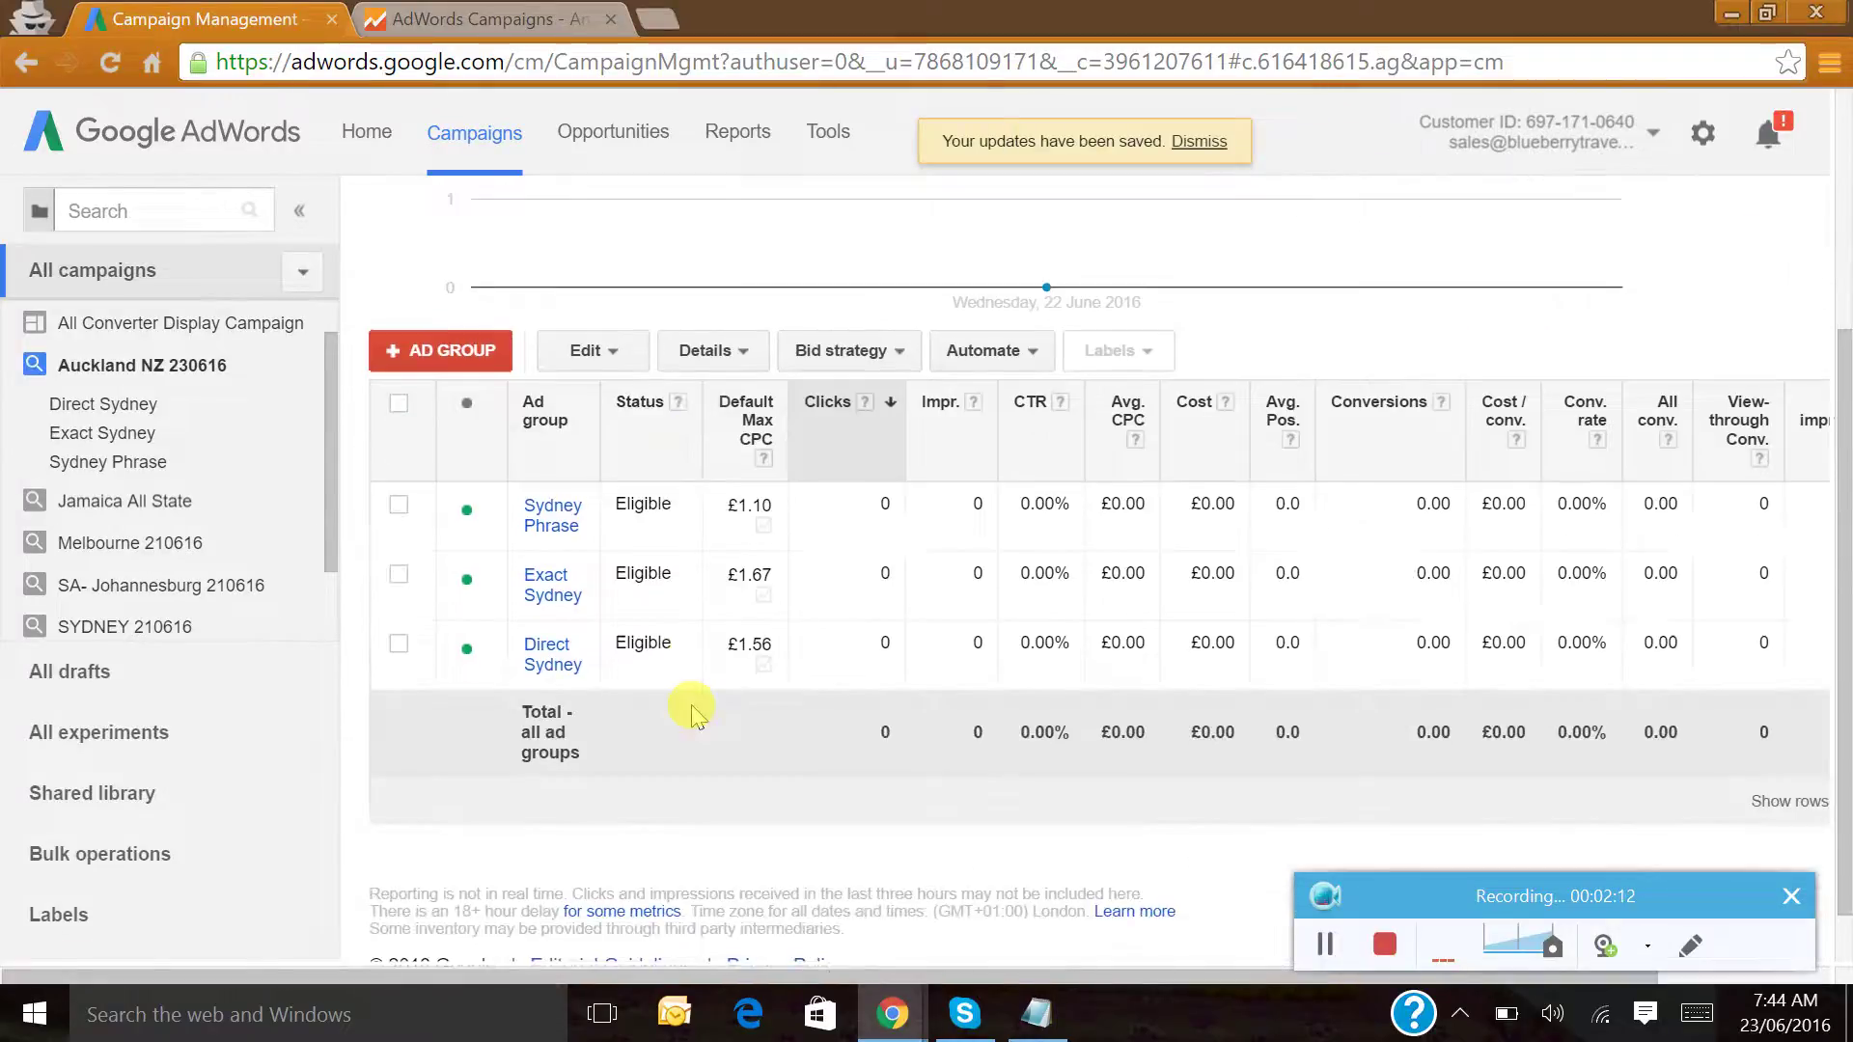
scroll(694, 714, "up", 2)
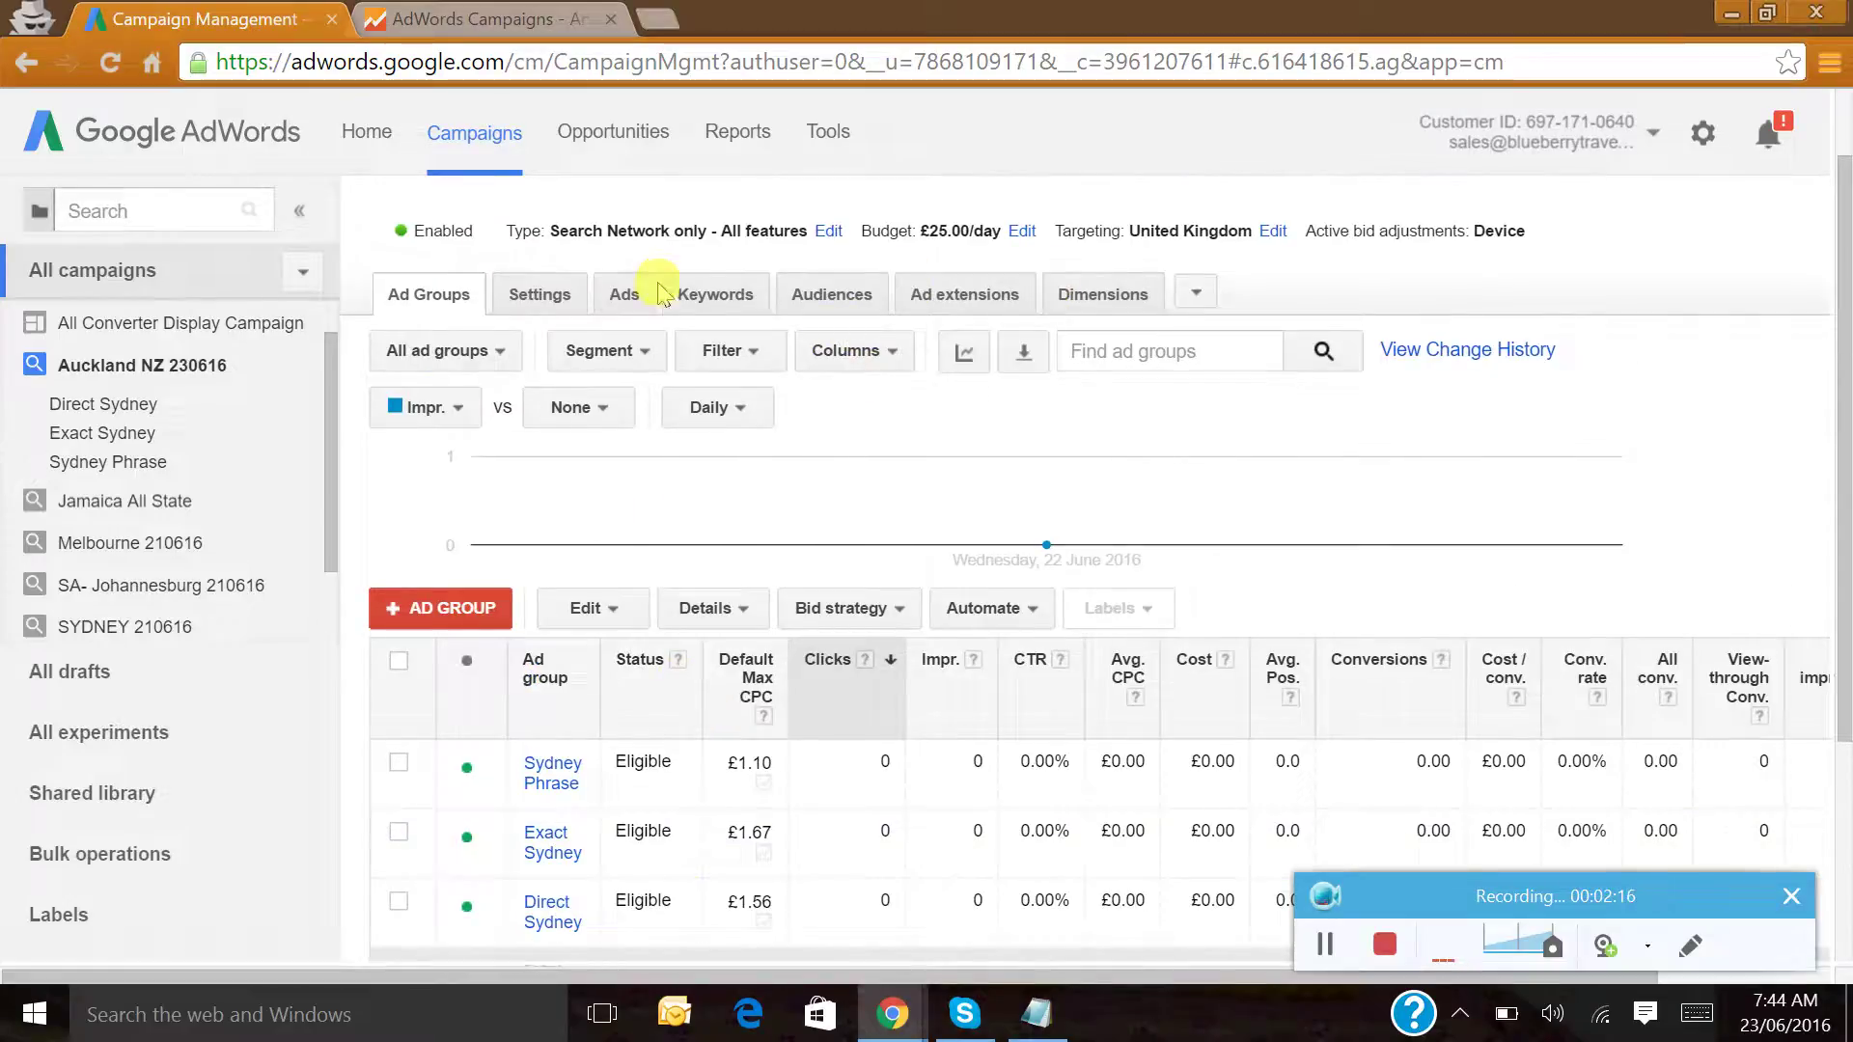
left_click(986, 296)
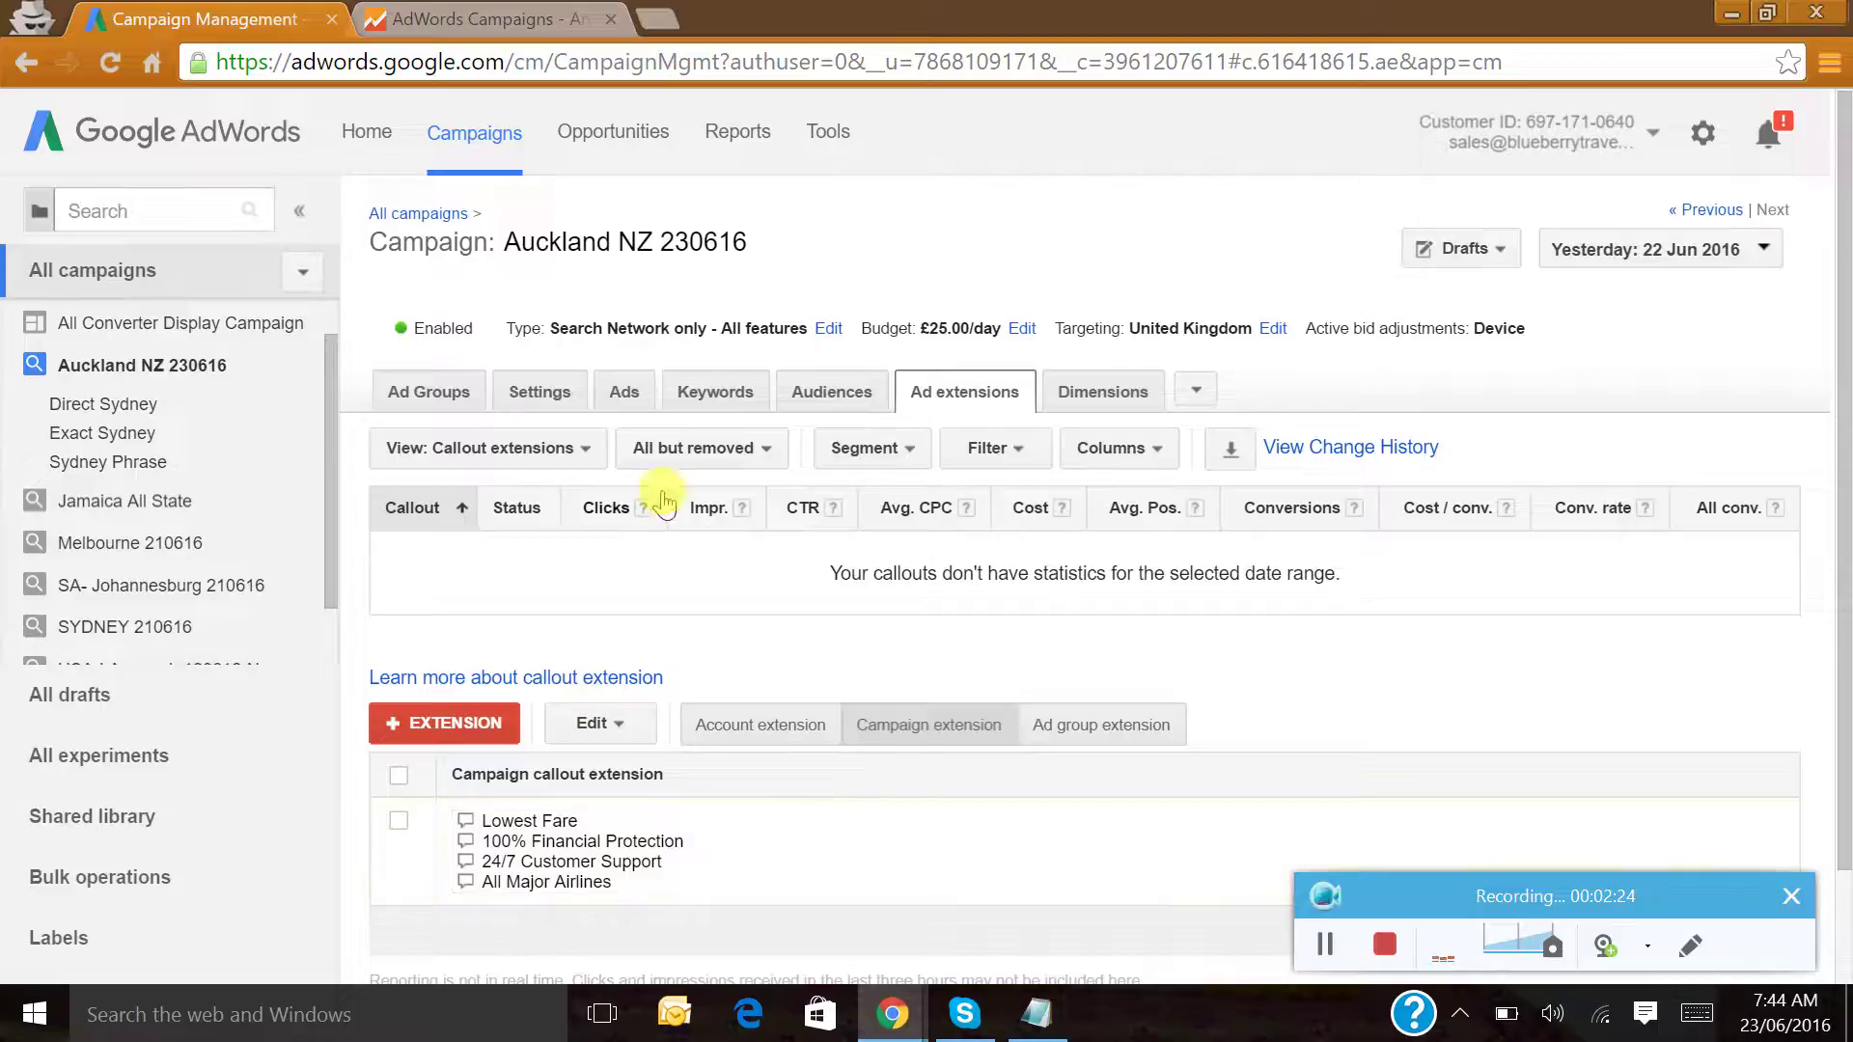
left_click(552, 394)
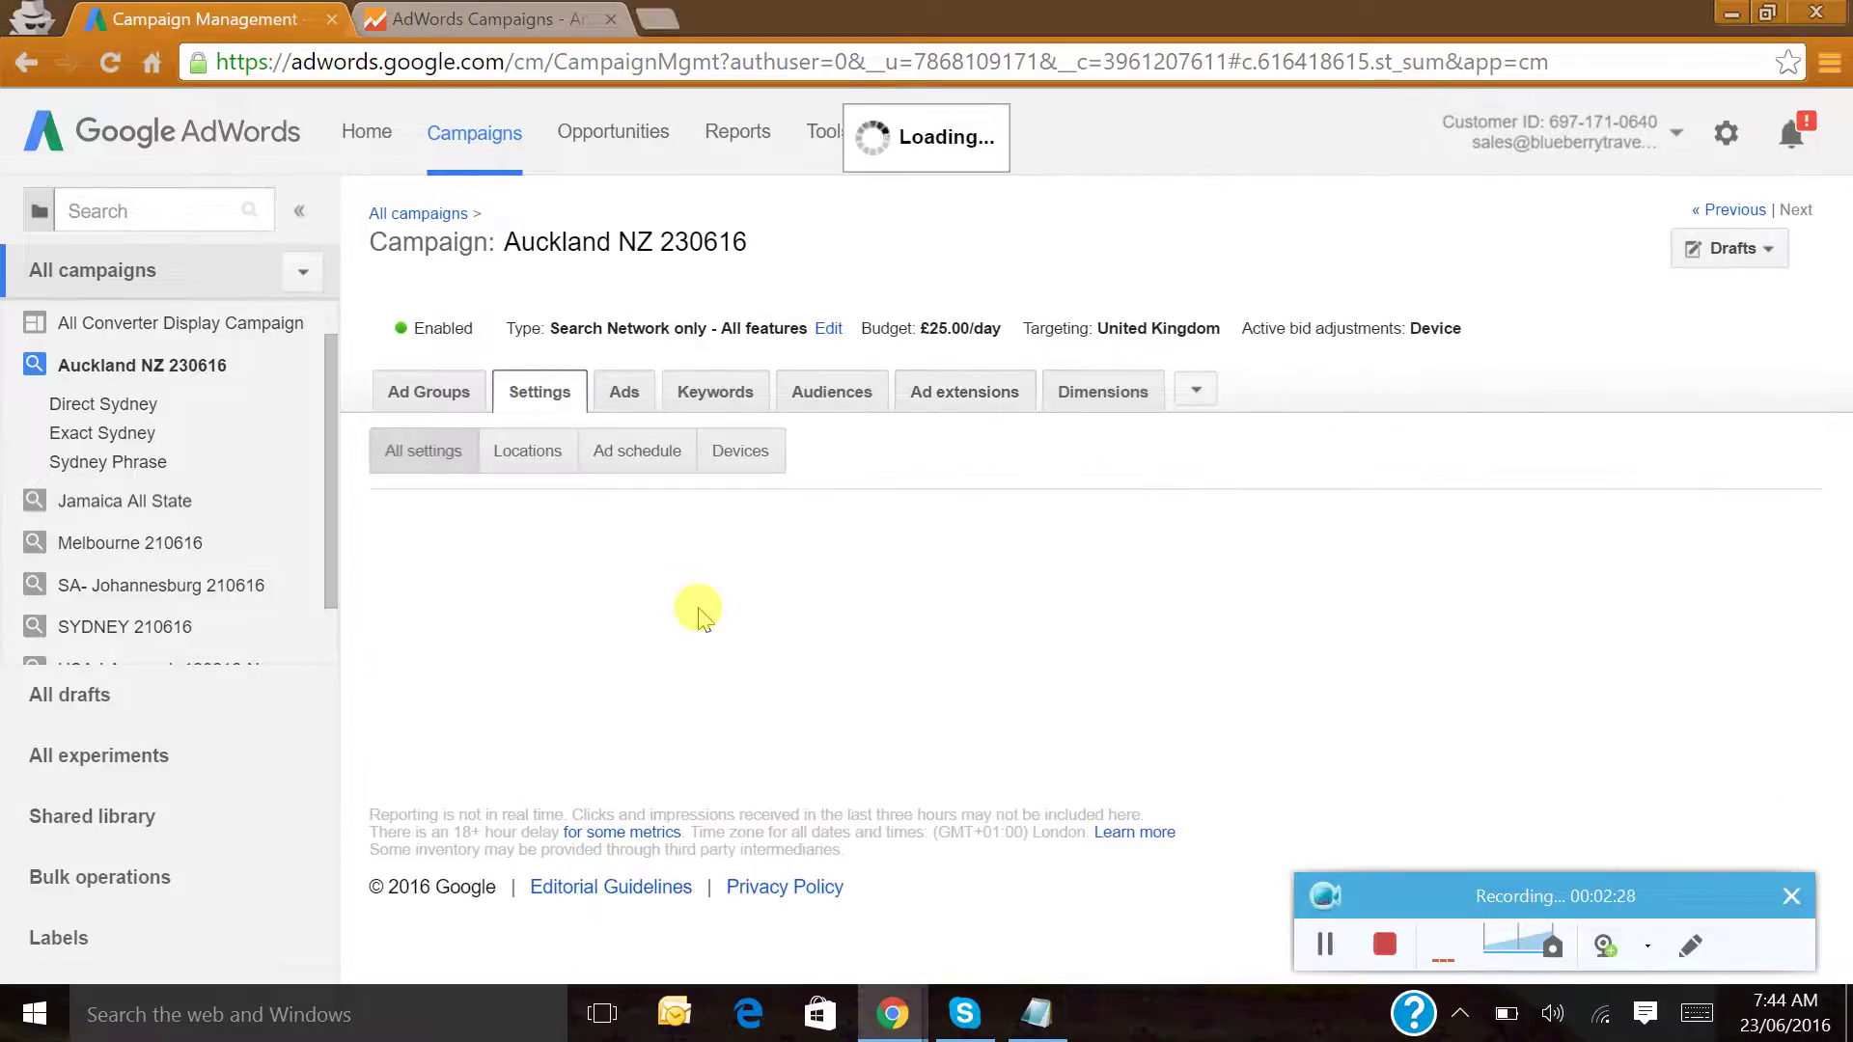
Scroll the campaign settings down to Advanced settings
scroll(699, 614, "down", 1)
scroll(699, 614, "down", 2)
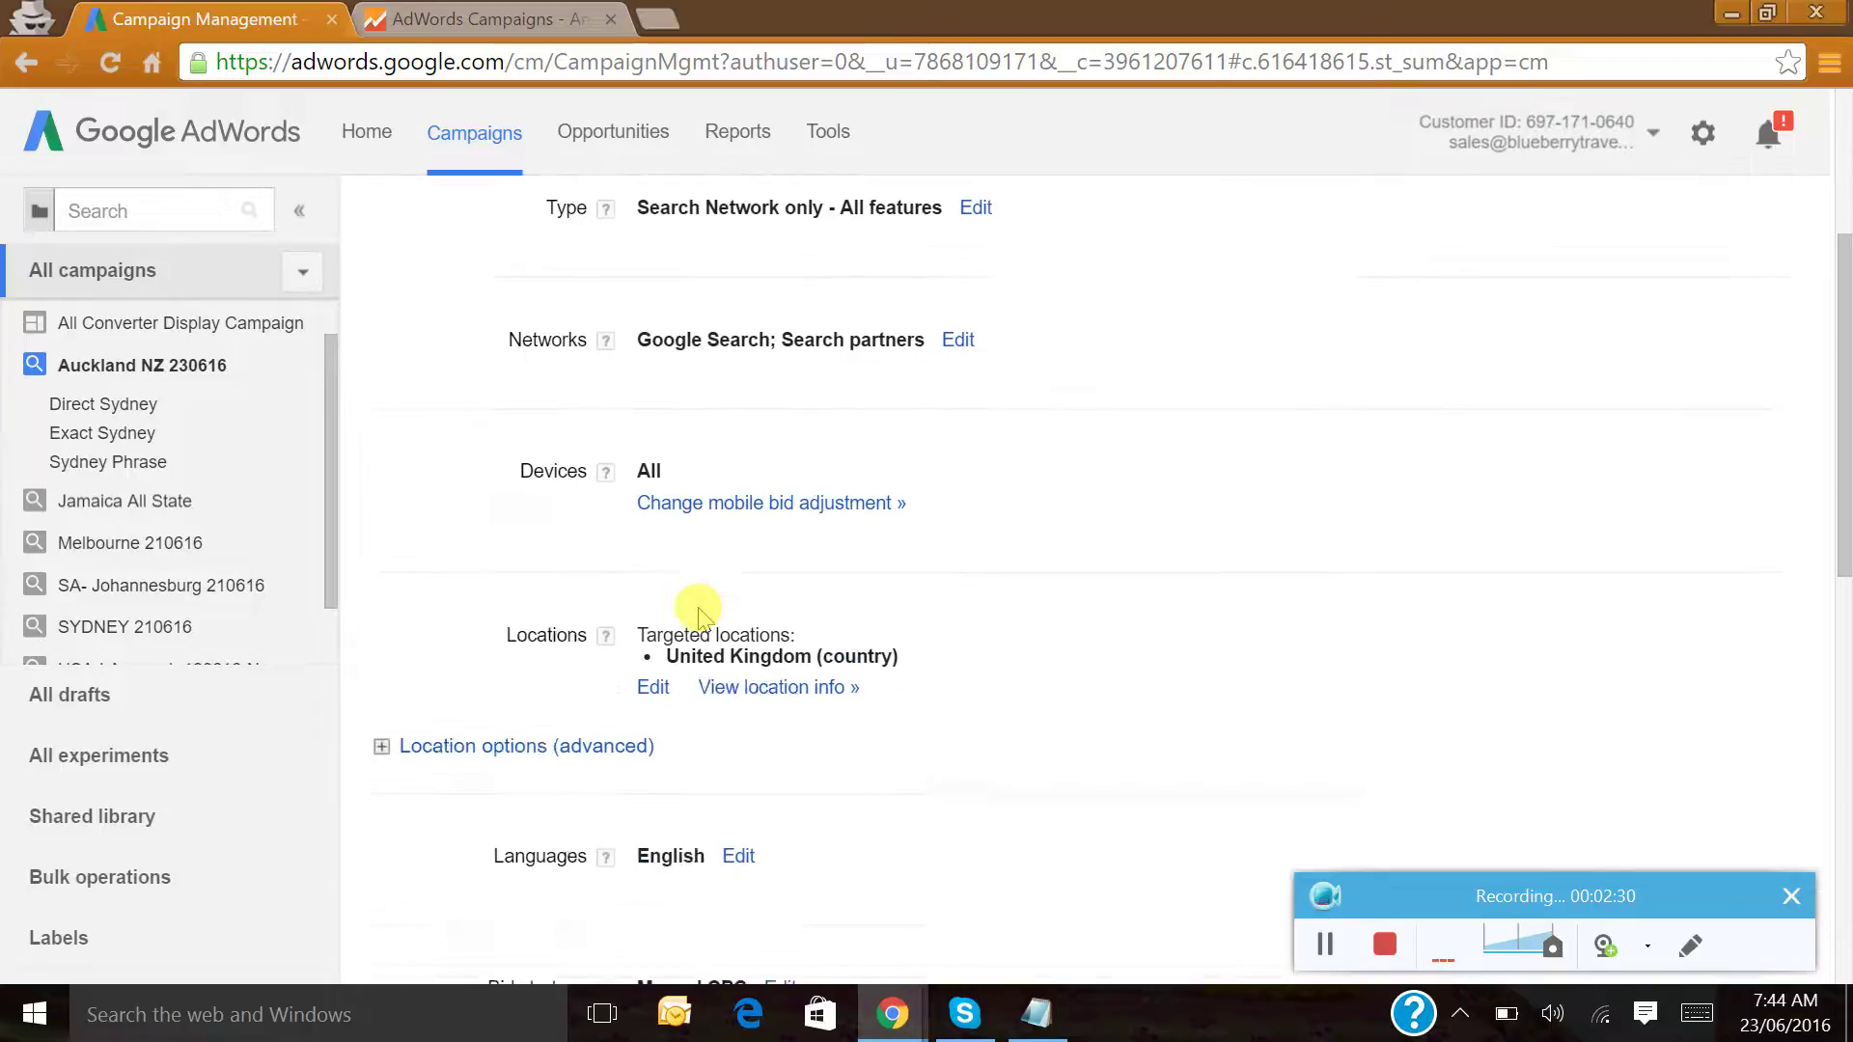
scroll(699, 613, "down", 2)
scroll(699, 614, "down", 1)
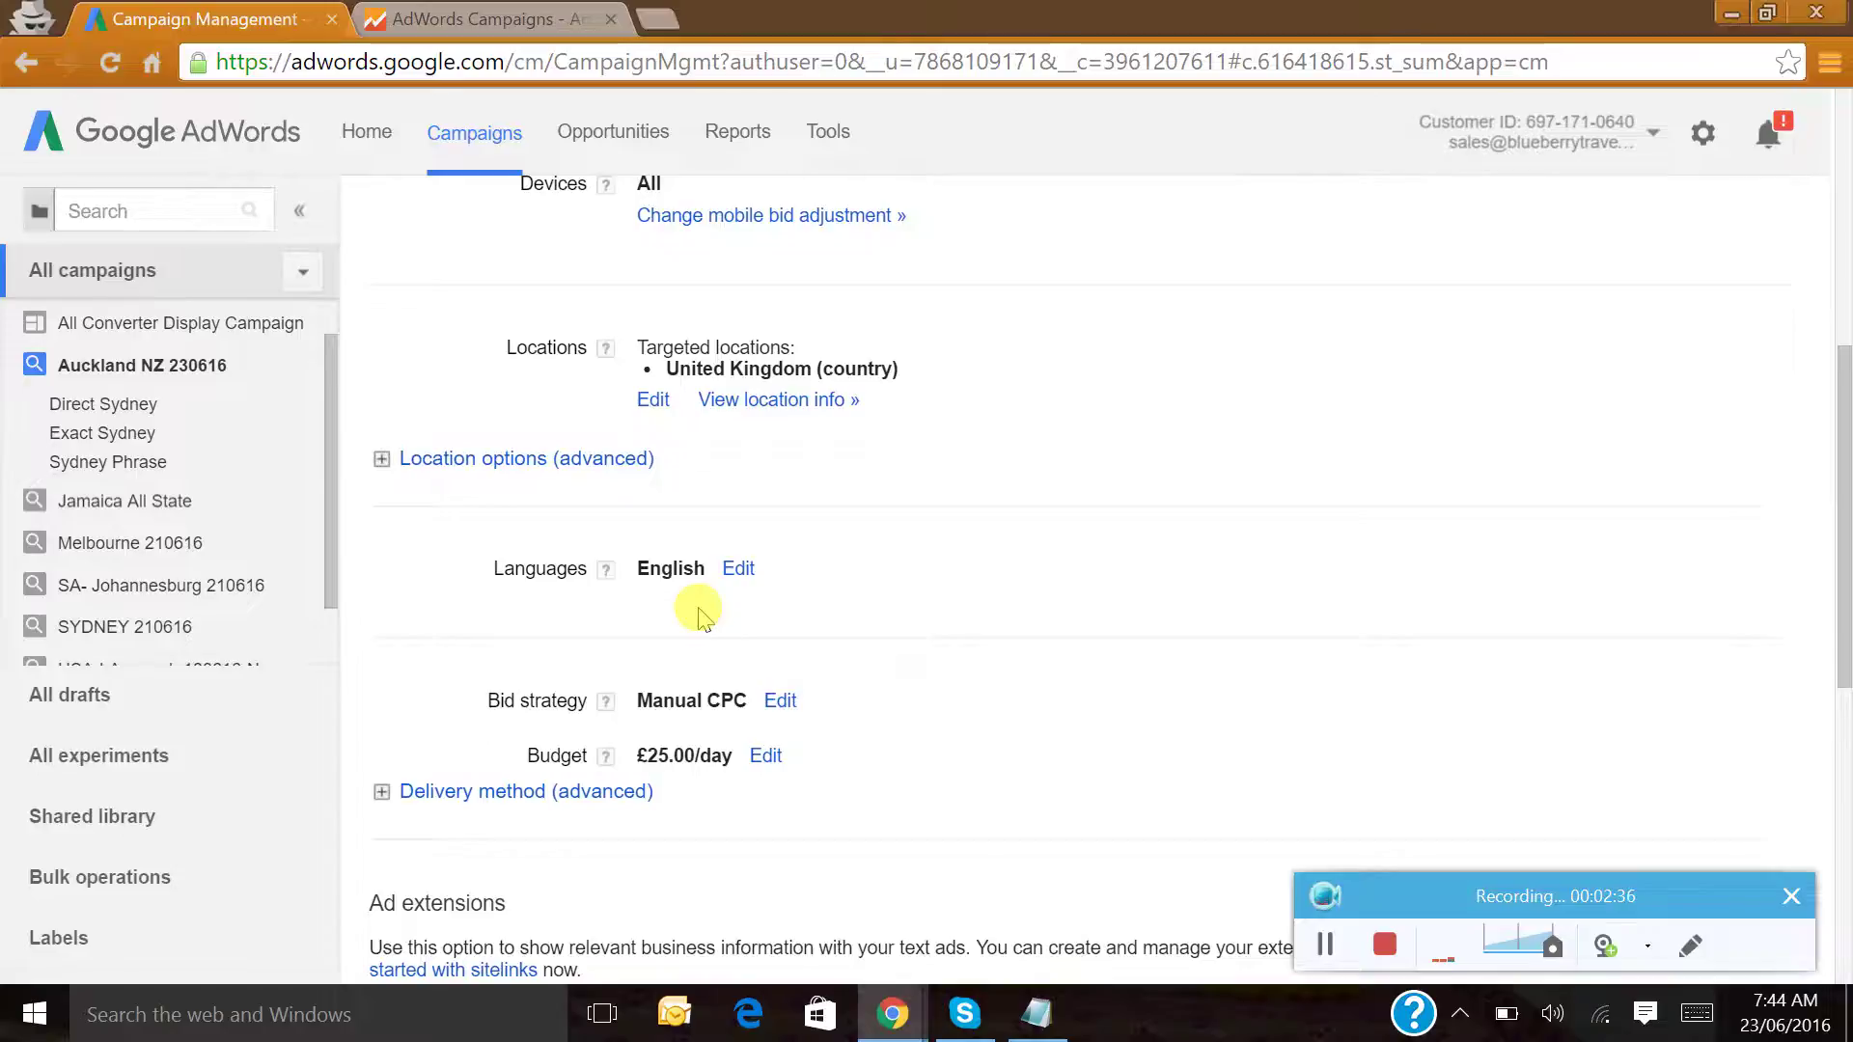
scroll(699, 614, "down", 2)
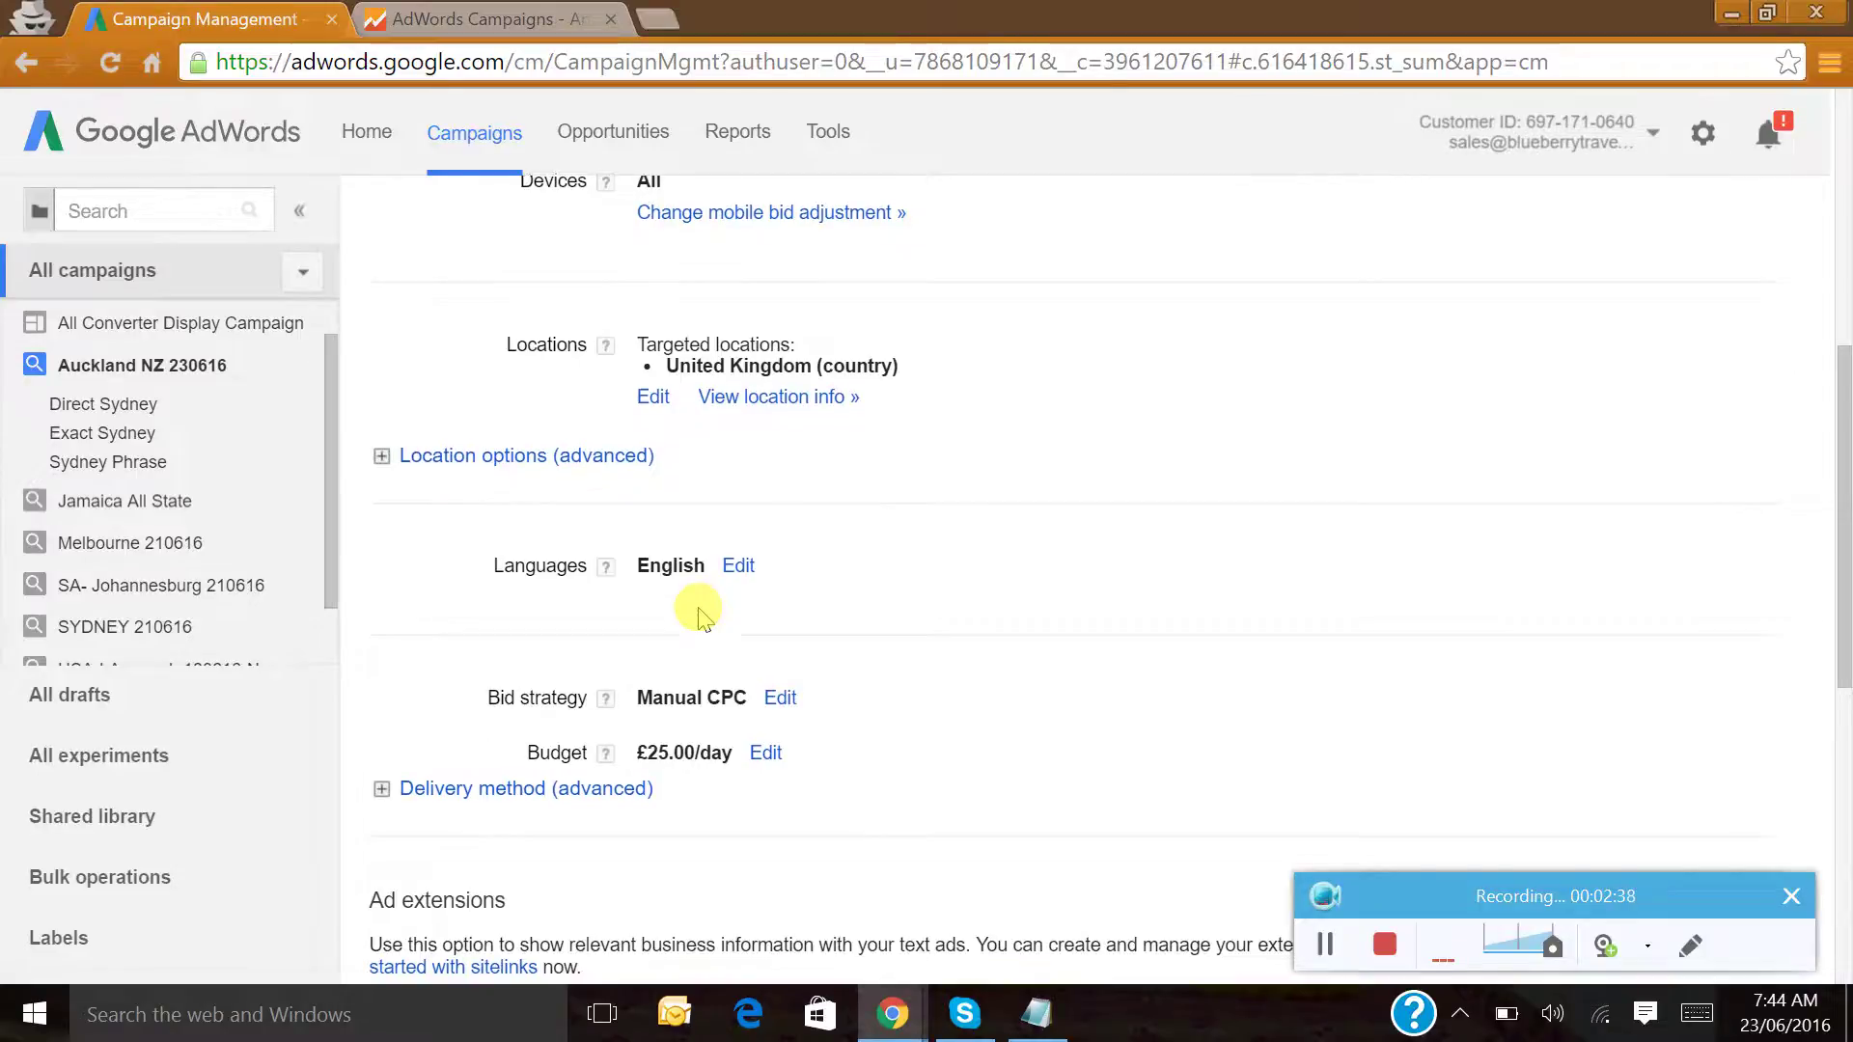
scroll(698, 614, "down", 2)
scroll(699, 614, "down", 2)
scroll(698, 614, "down", 1)
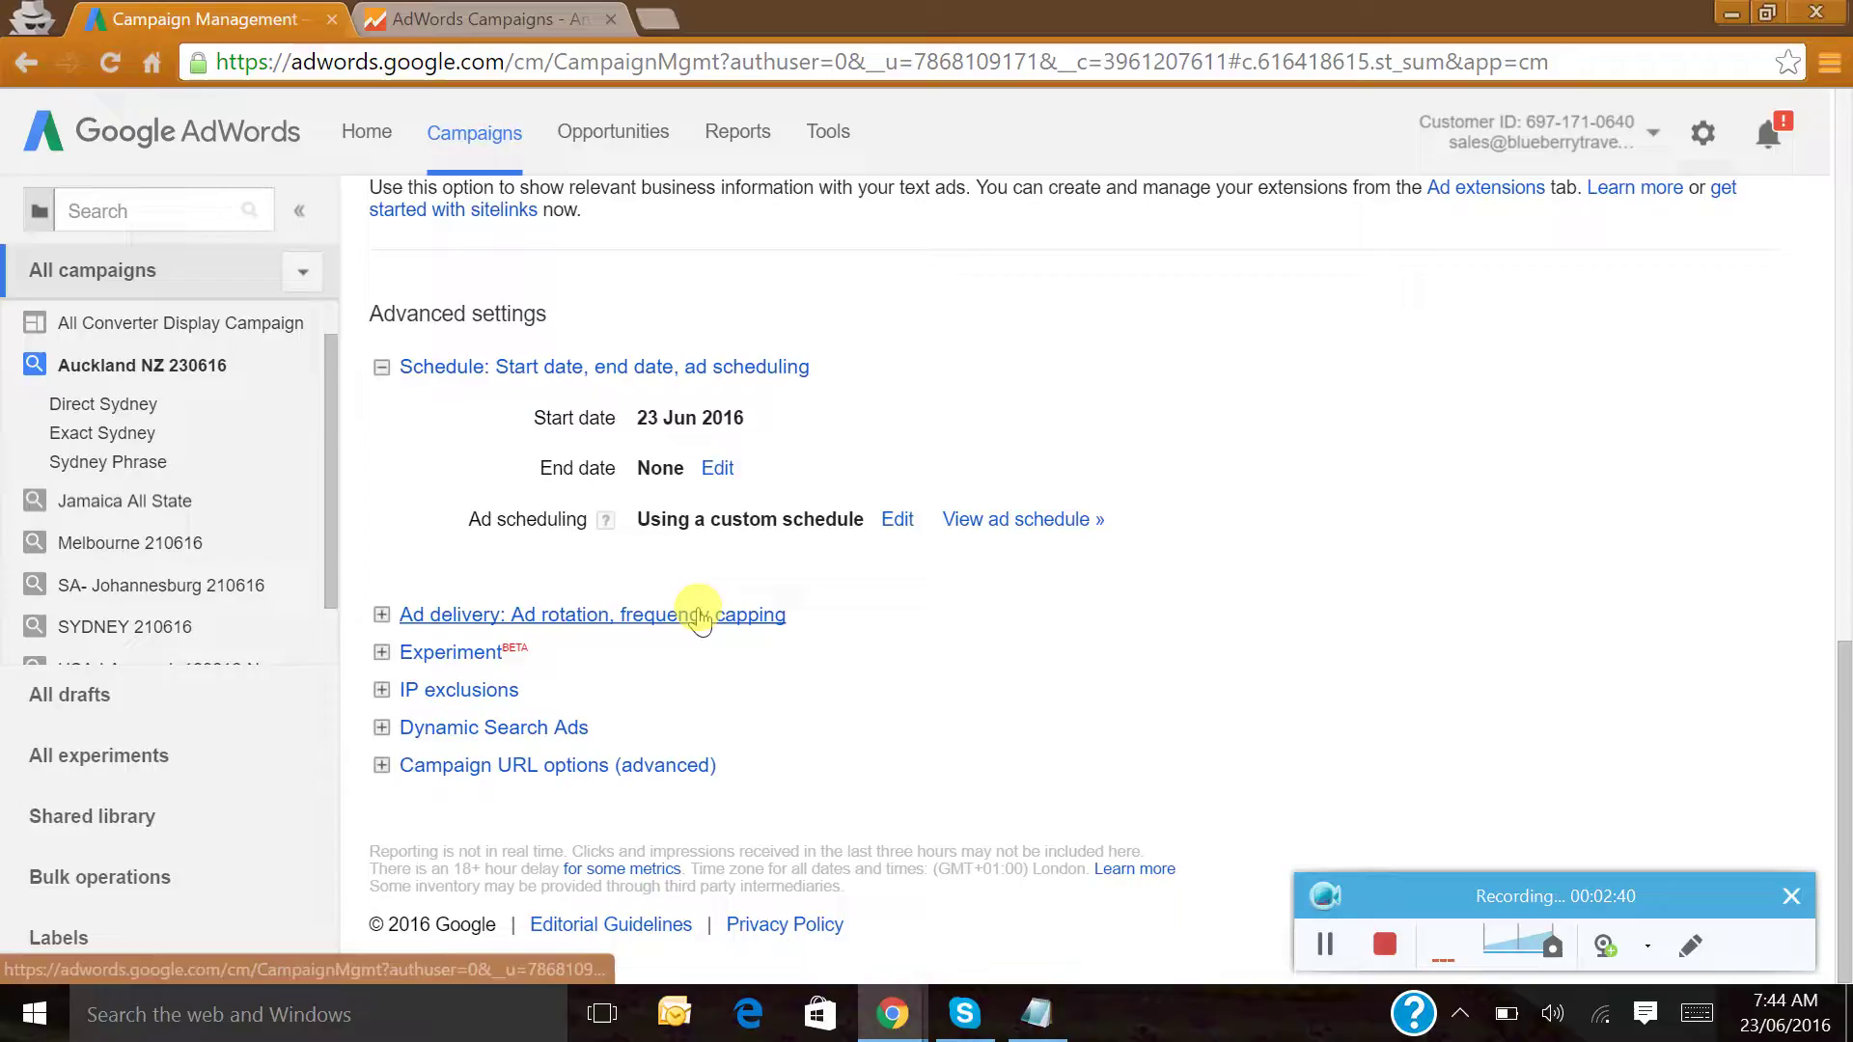
scroll(699, 614, "up", 1)
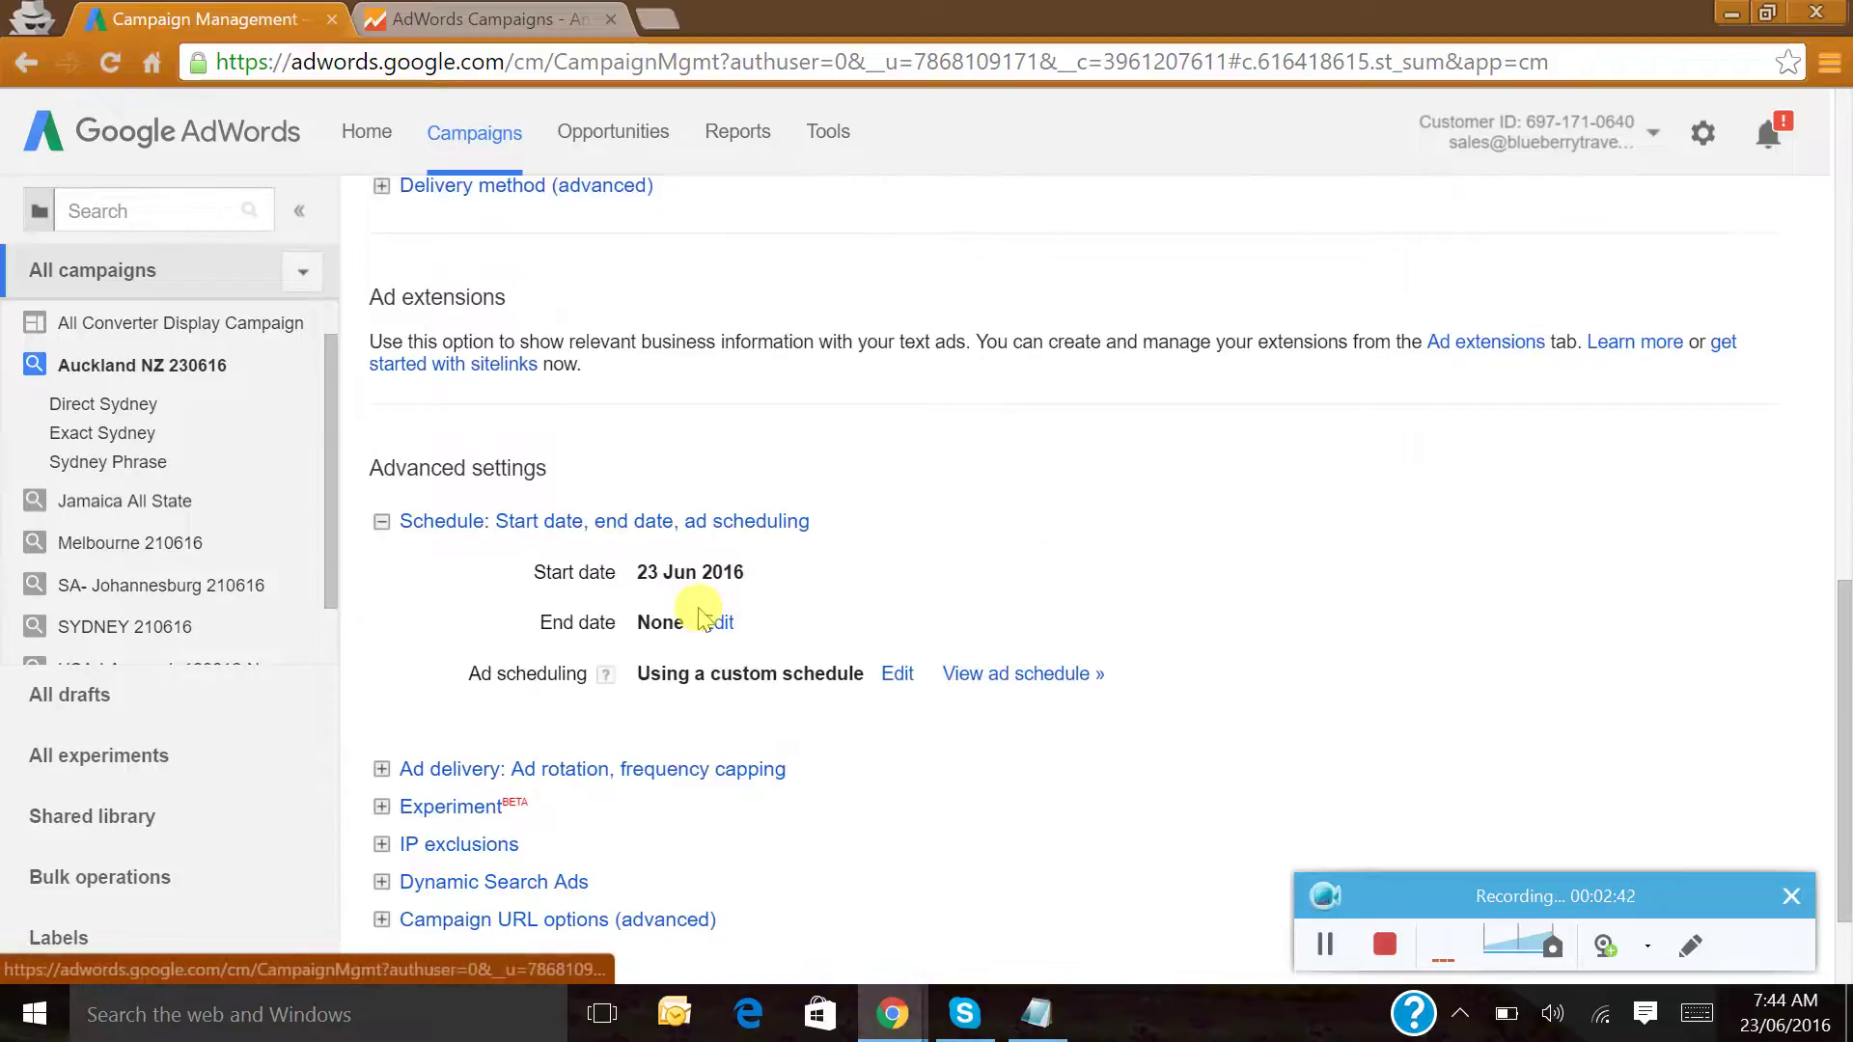
View the ad schedule and its morning and evening weekday slots
left_click(1049, 673)
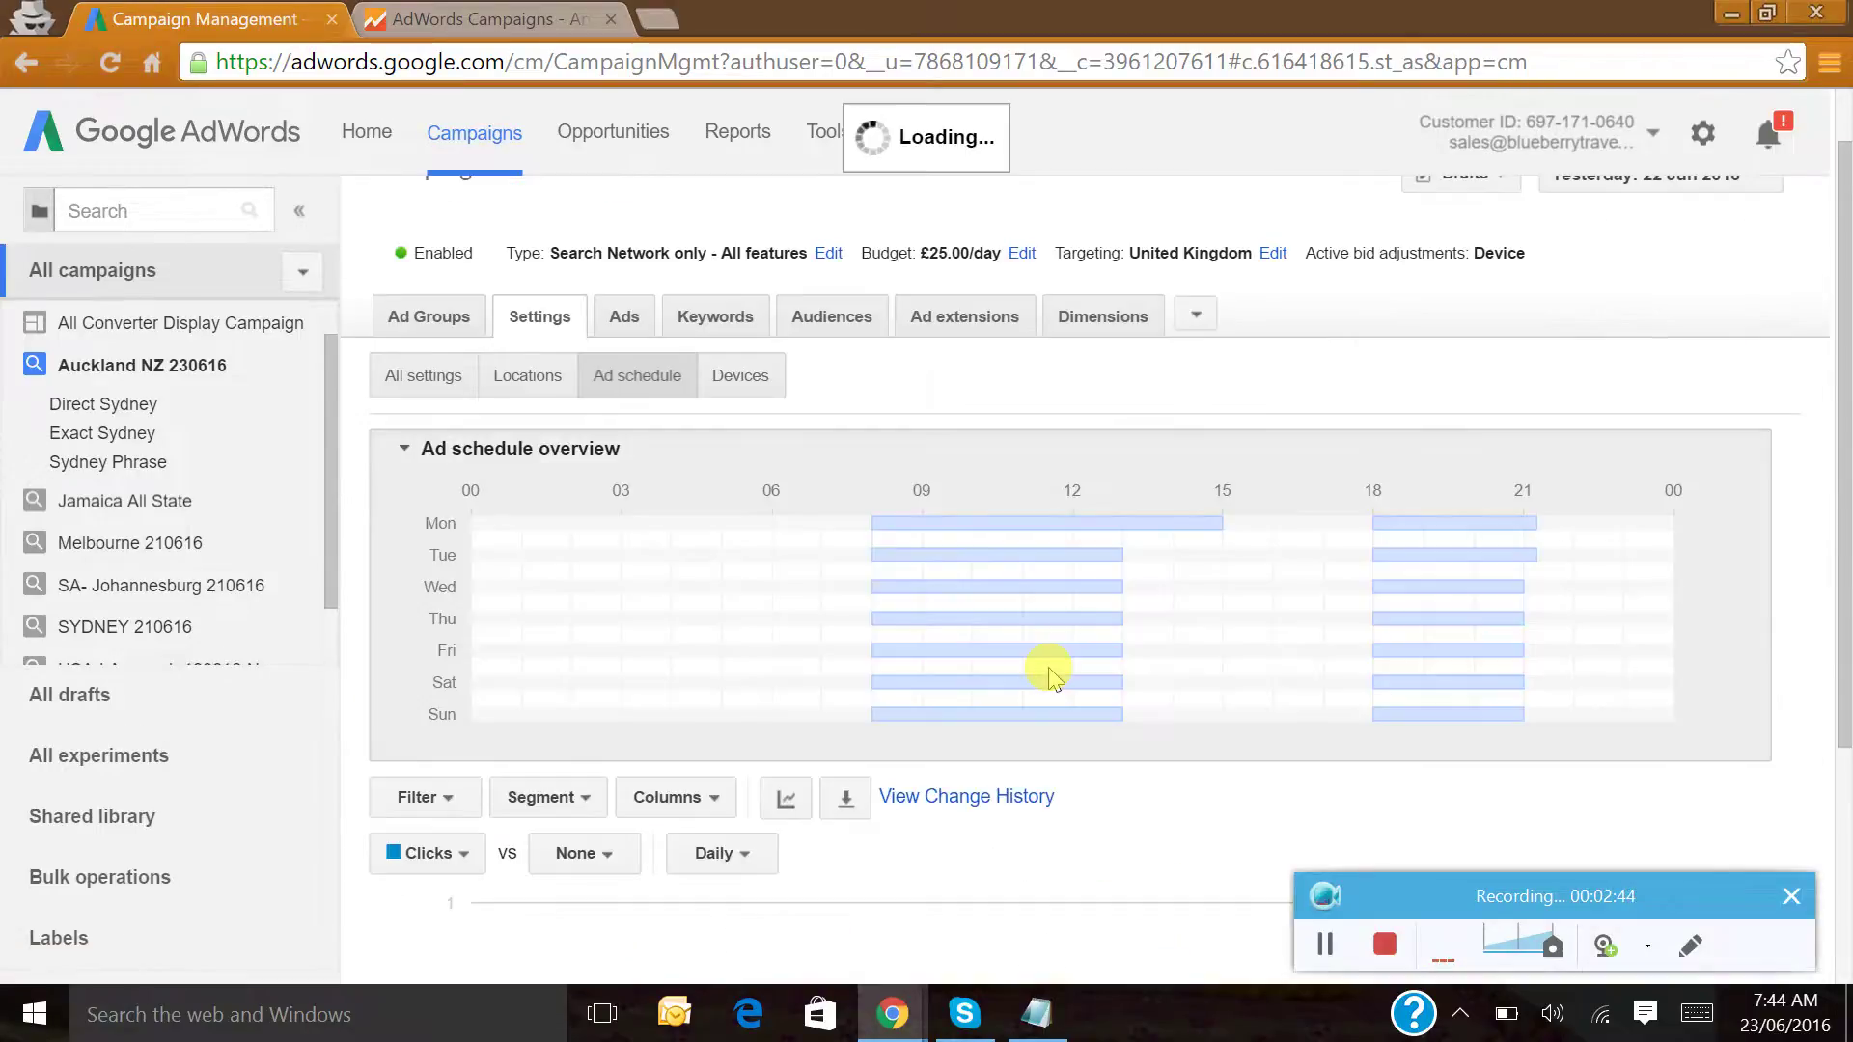
scroll(1046, 662, "down", 1)
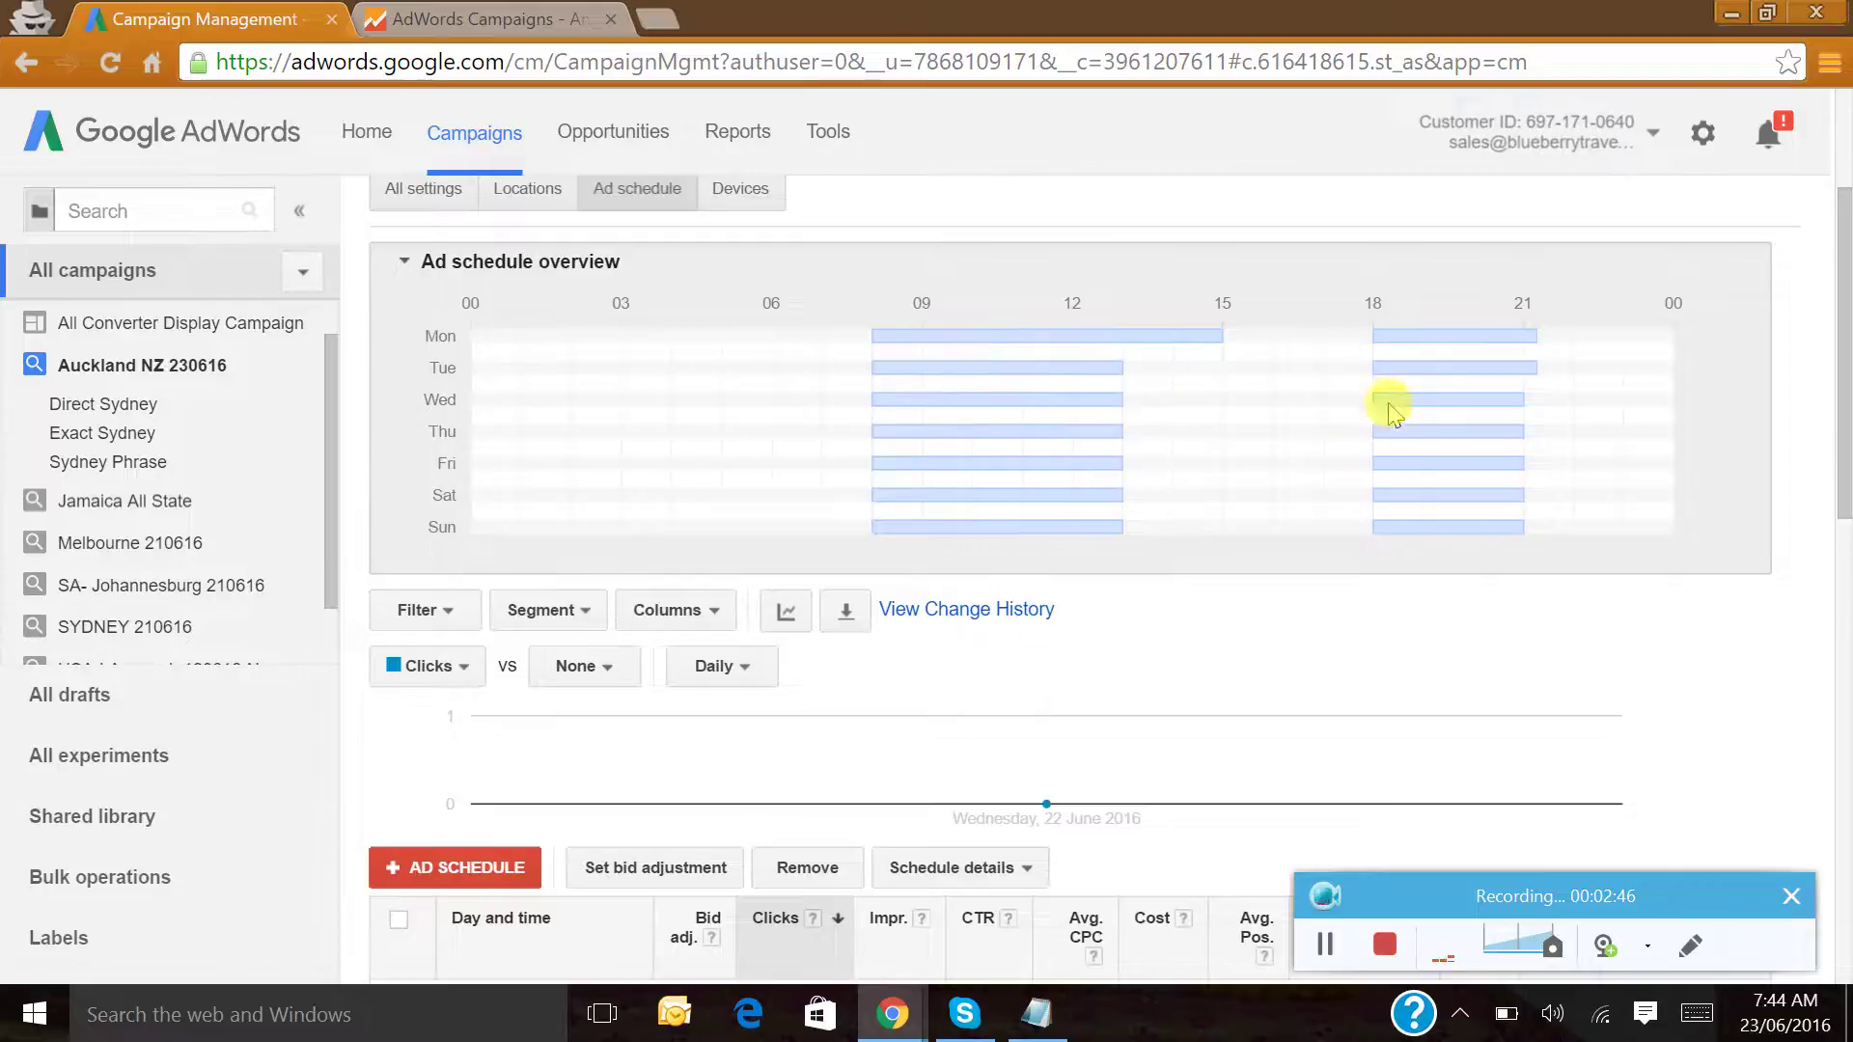
scroll(861, 691, "down", 1)
scroll(862, 691, "down", 1)
scroll(862, 691, "down", 3)
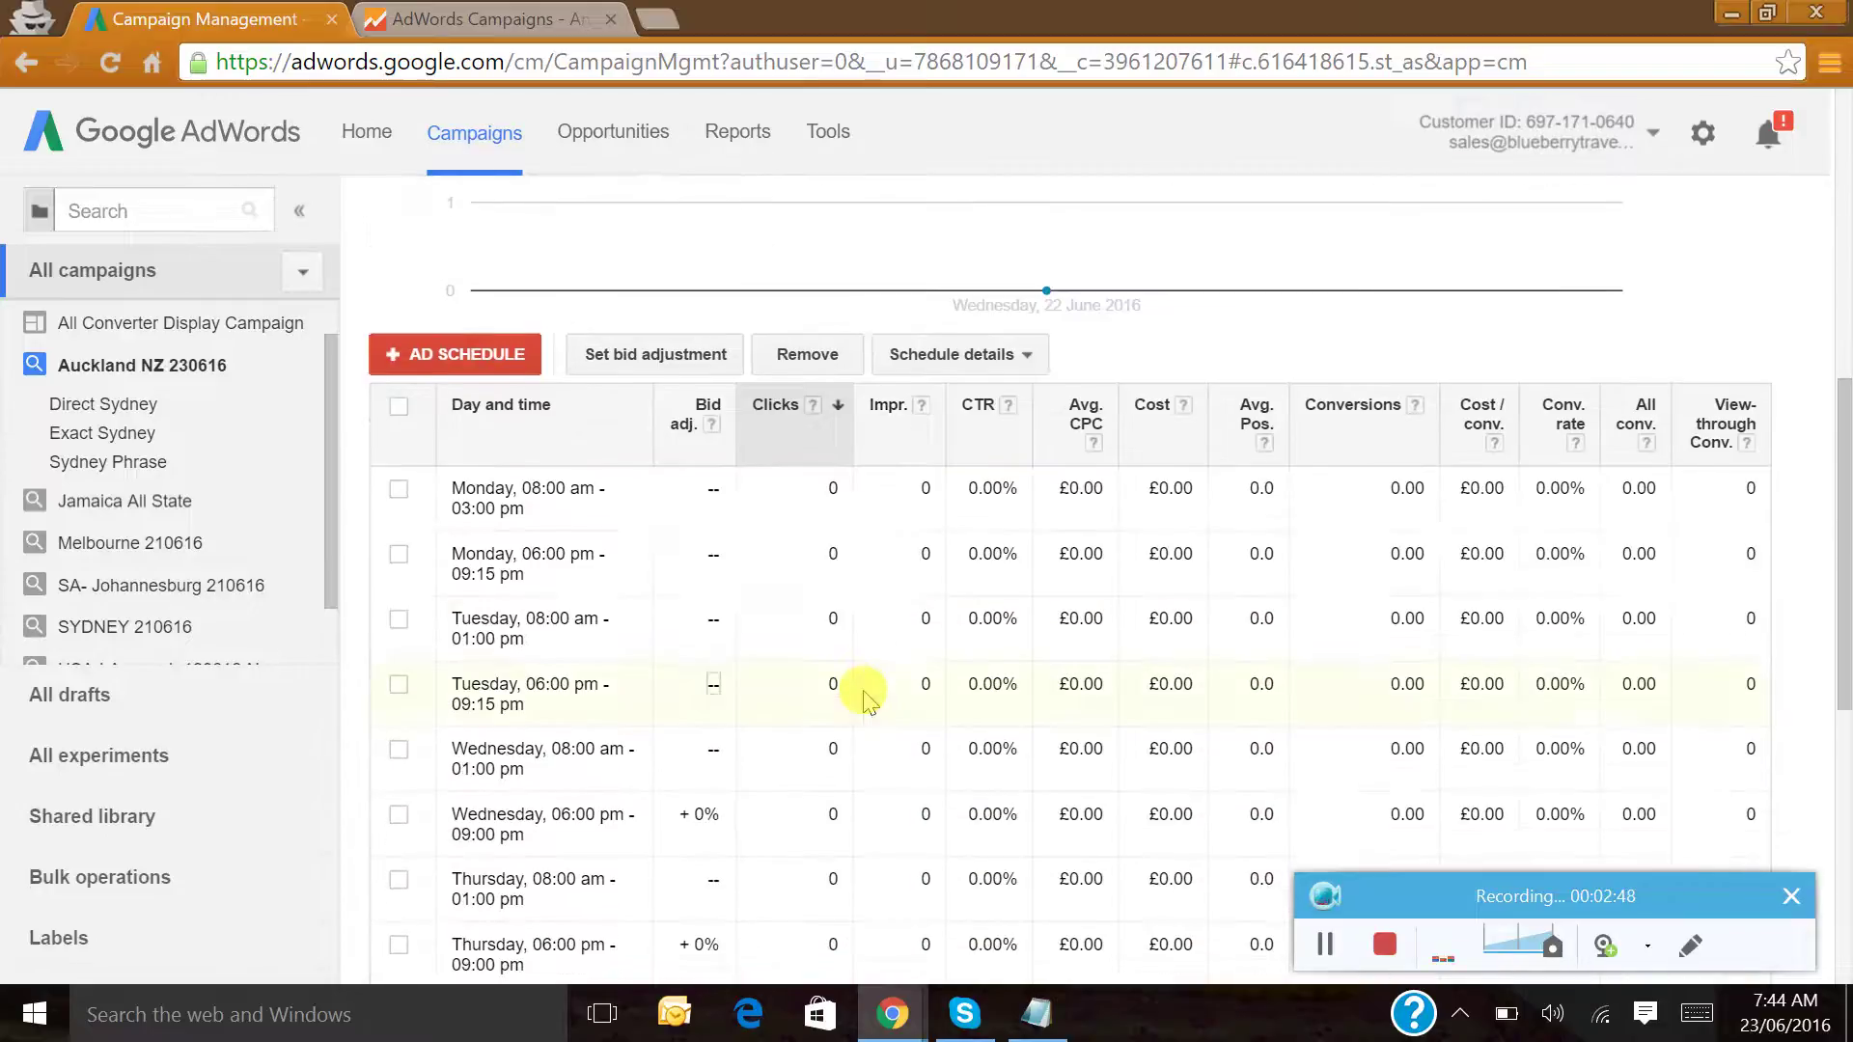
scroll(861, 691, "up", 5)
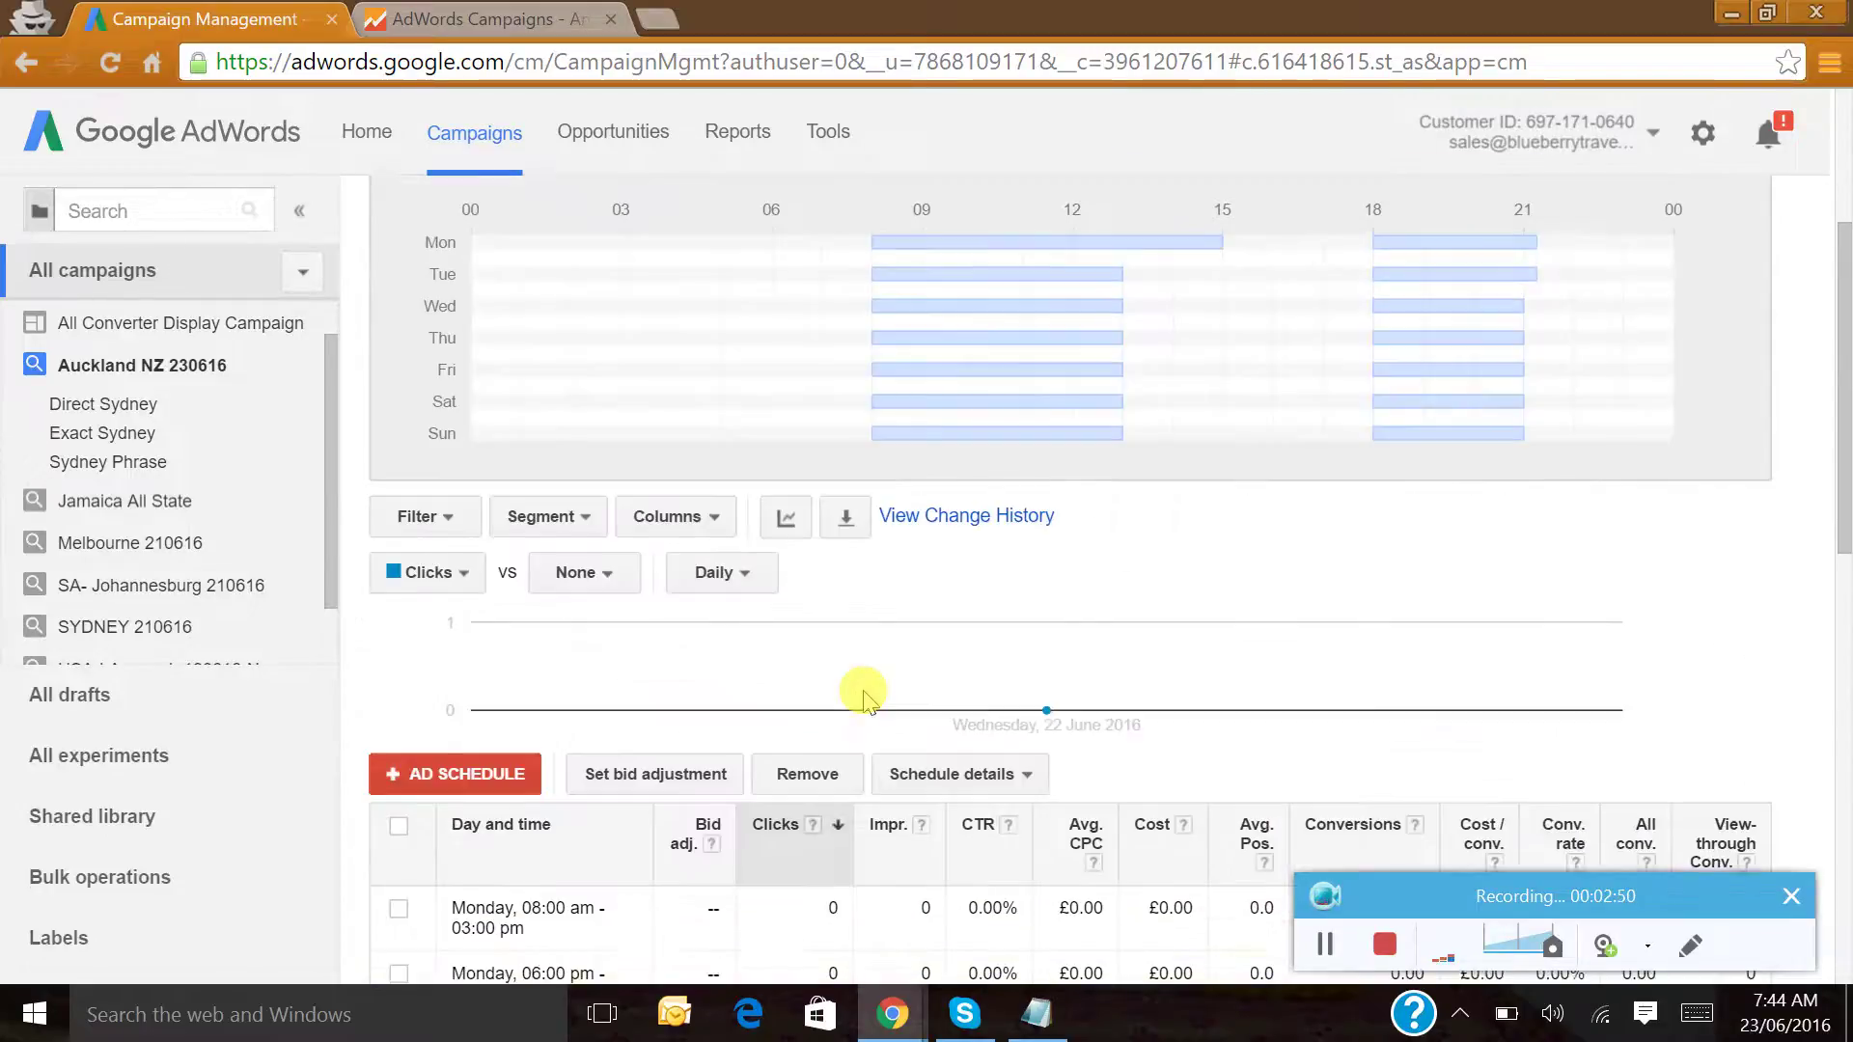
scroll(859, 714, "up", 2)
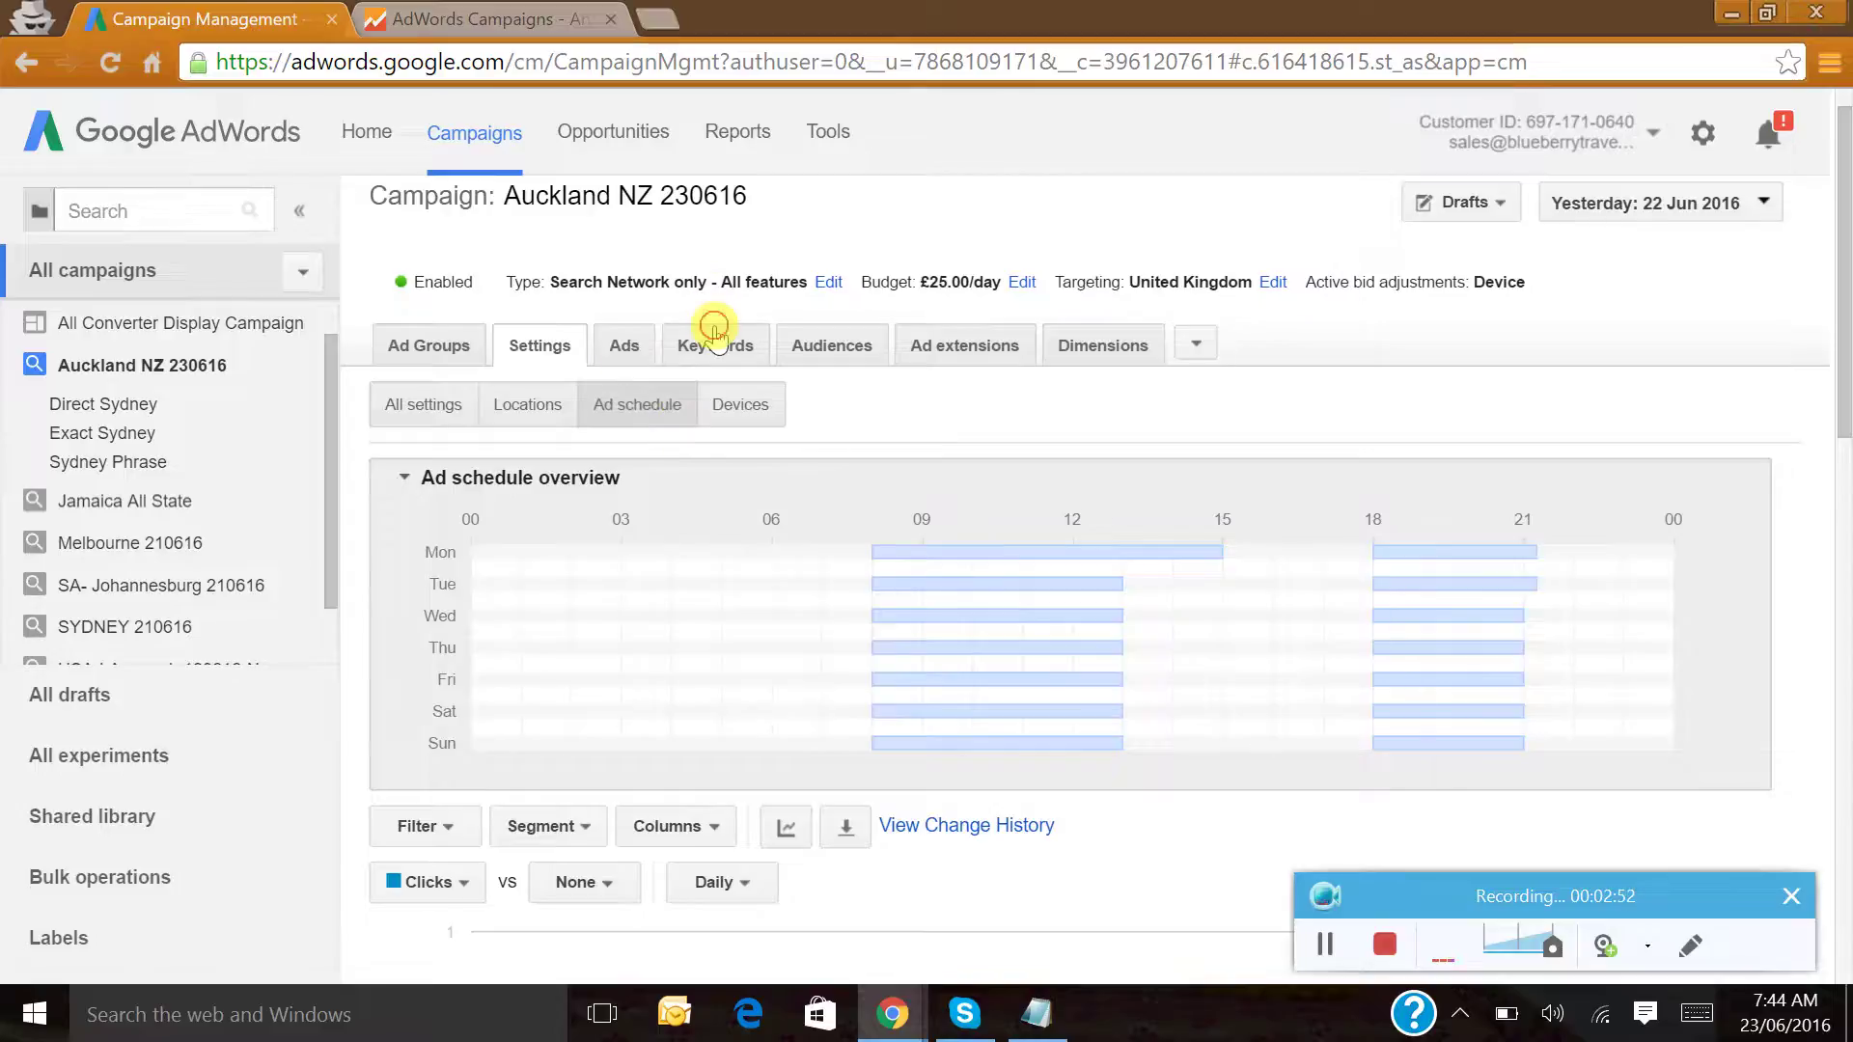
Review the keywords copied into Auckland NZ 230616
left_click(715, 333)
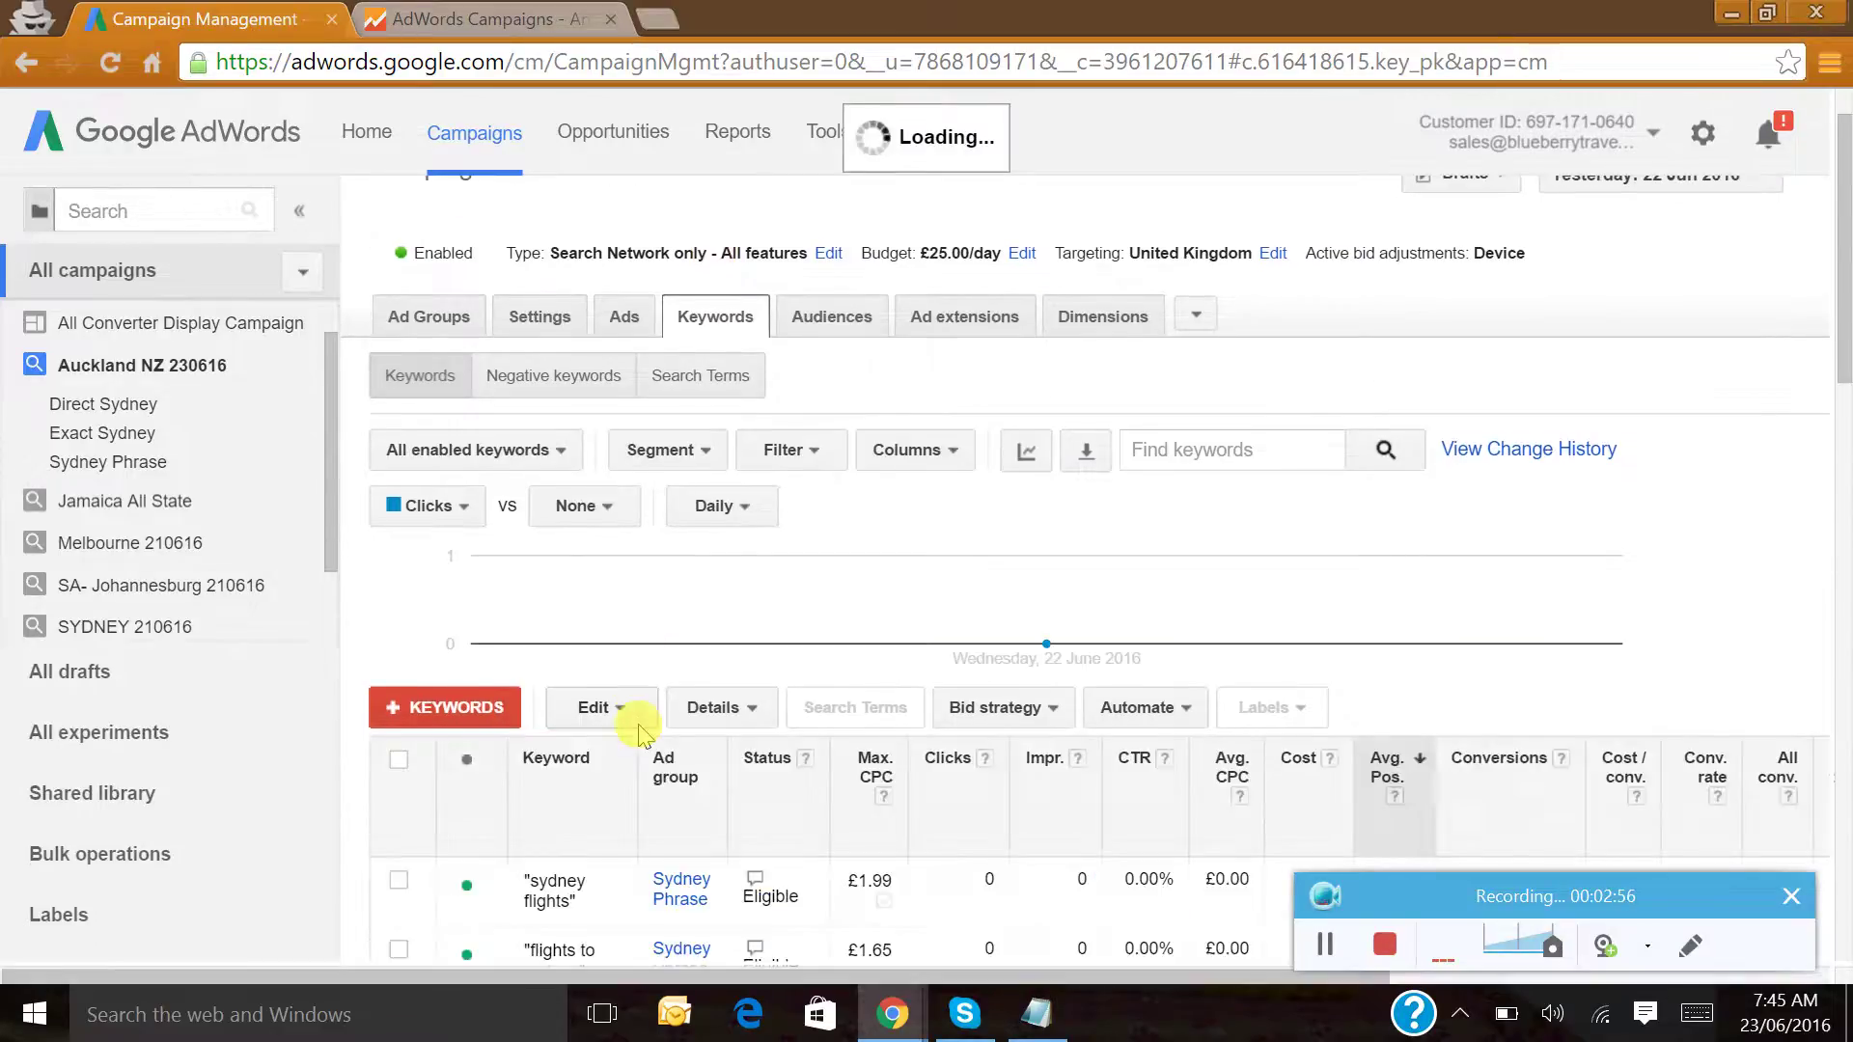
scroll(638, 734, "down", 5)
scroll(638, 733, "down", 3)
scroll(638, 733, "down", 2)
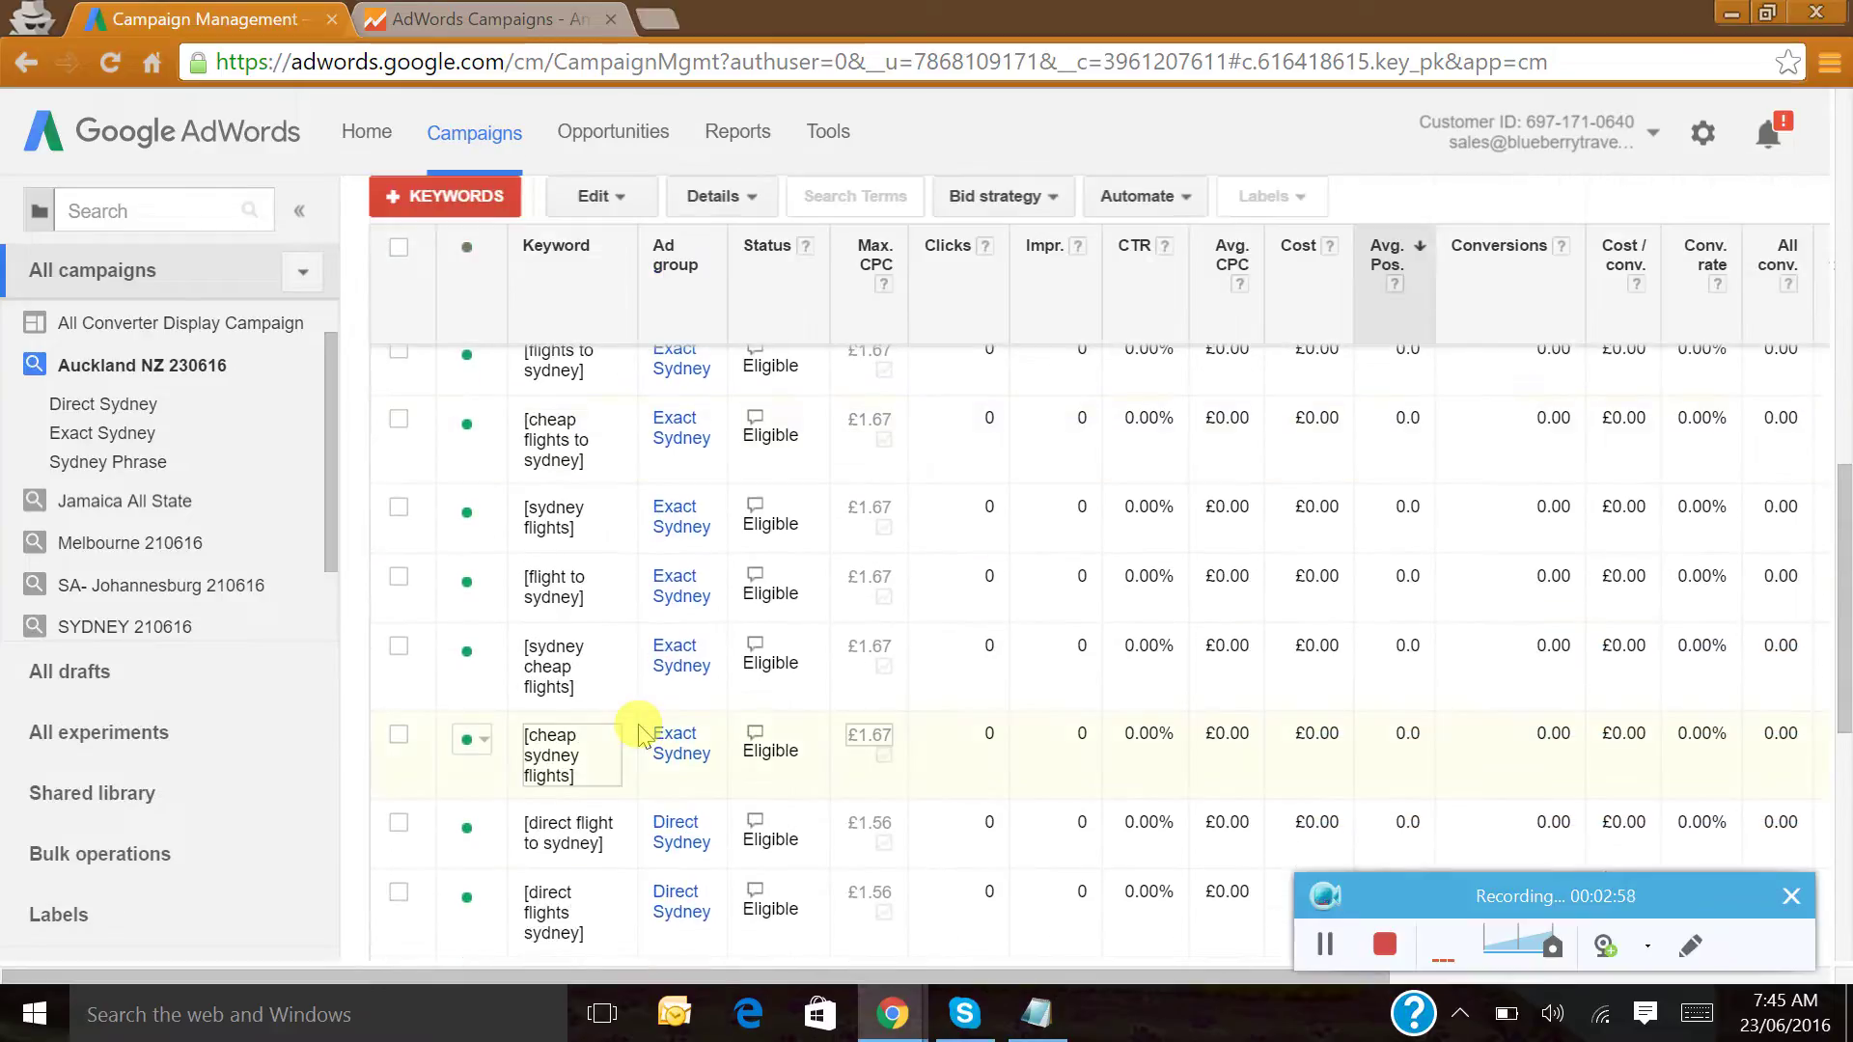
scroll(638, 734, "down", 3)
scroll(638, 733, "down", 3)
scroll(638, 733, "up", 10)
scroll(638, 733, "up", 5)
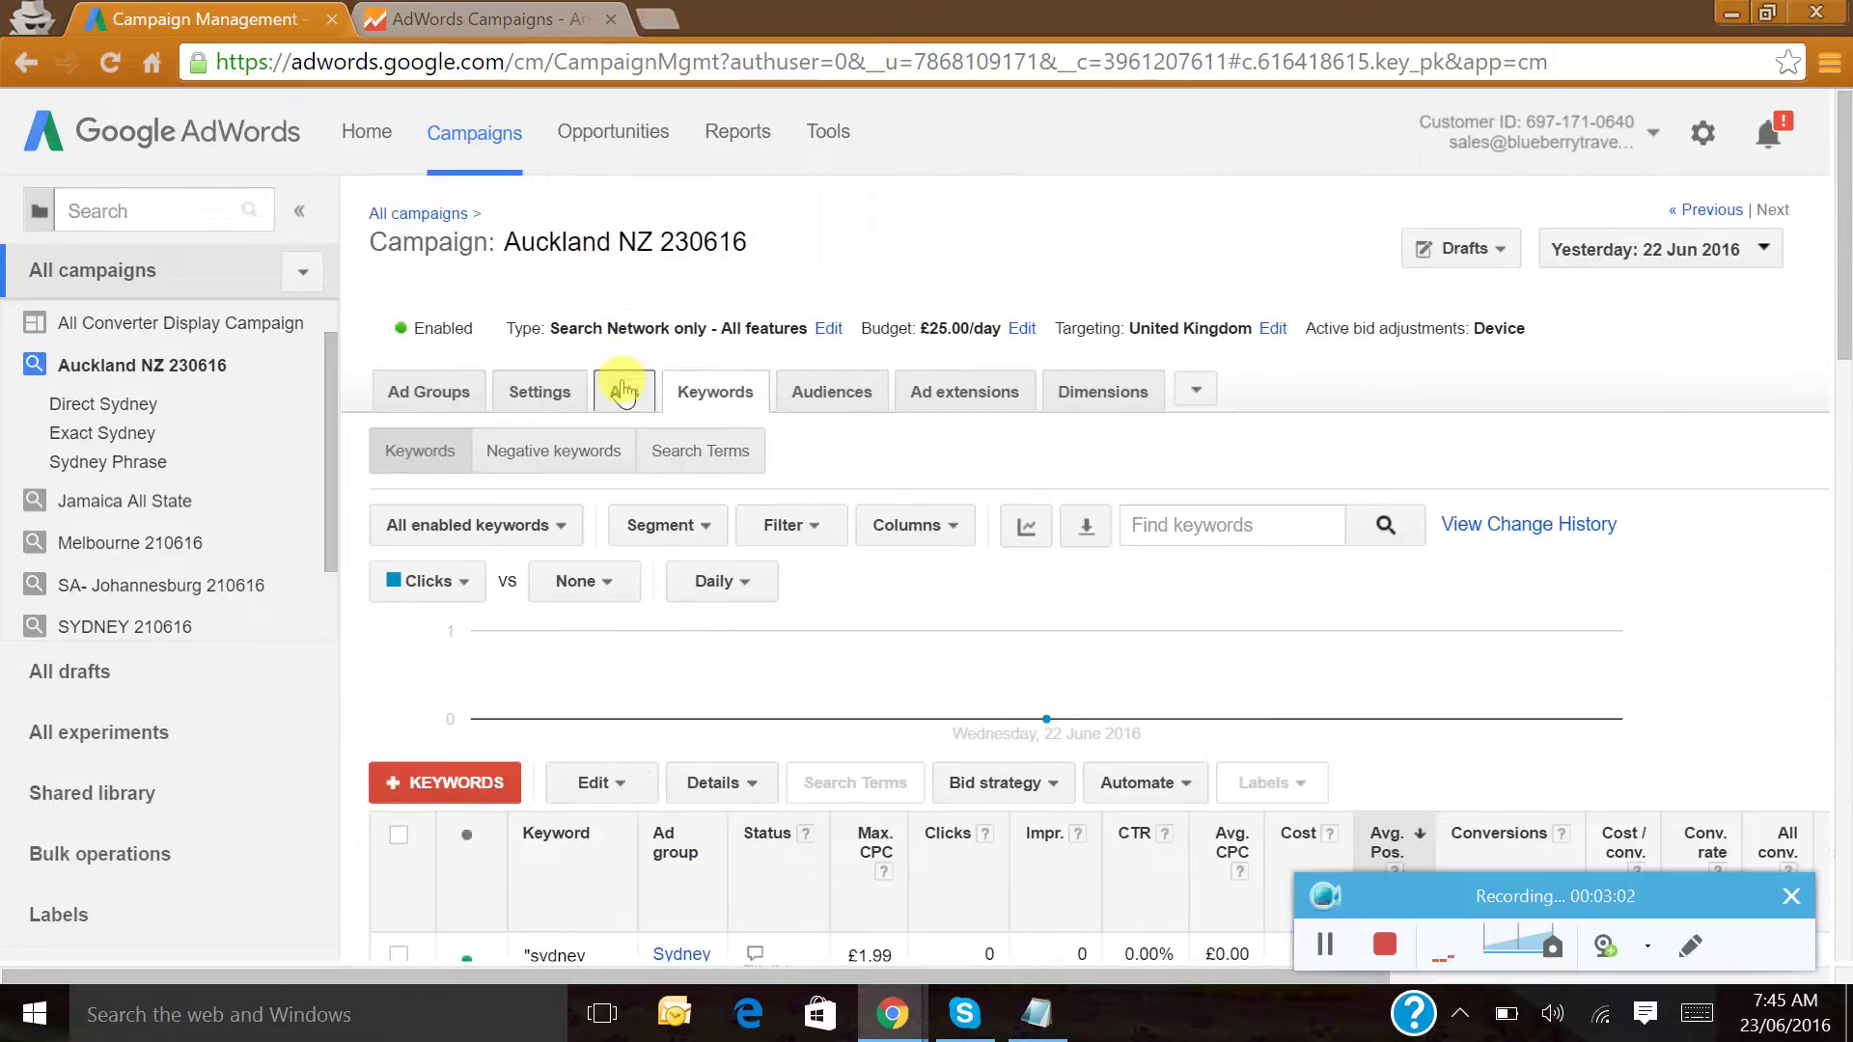
Review the copied ads, then return to the ad groups list
left_click(623, 390)
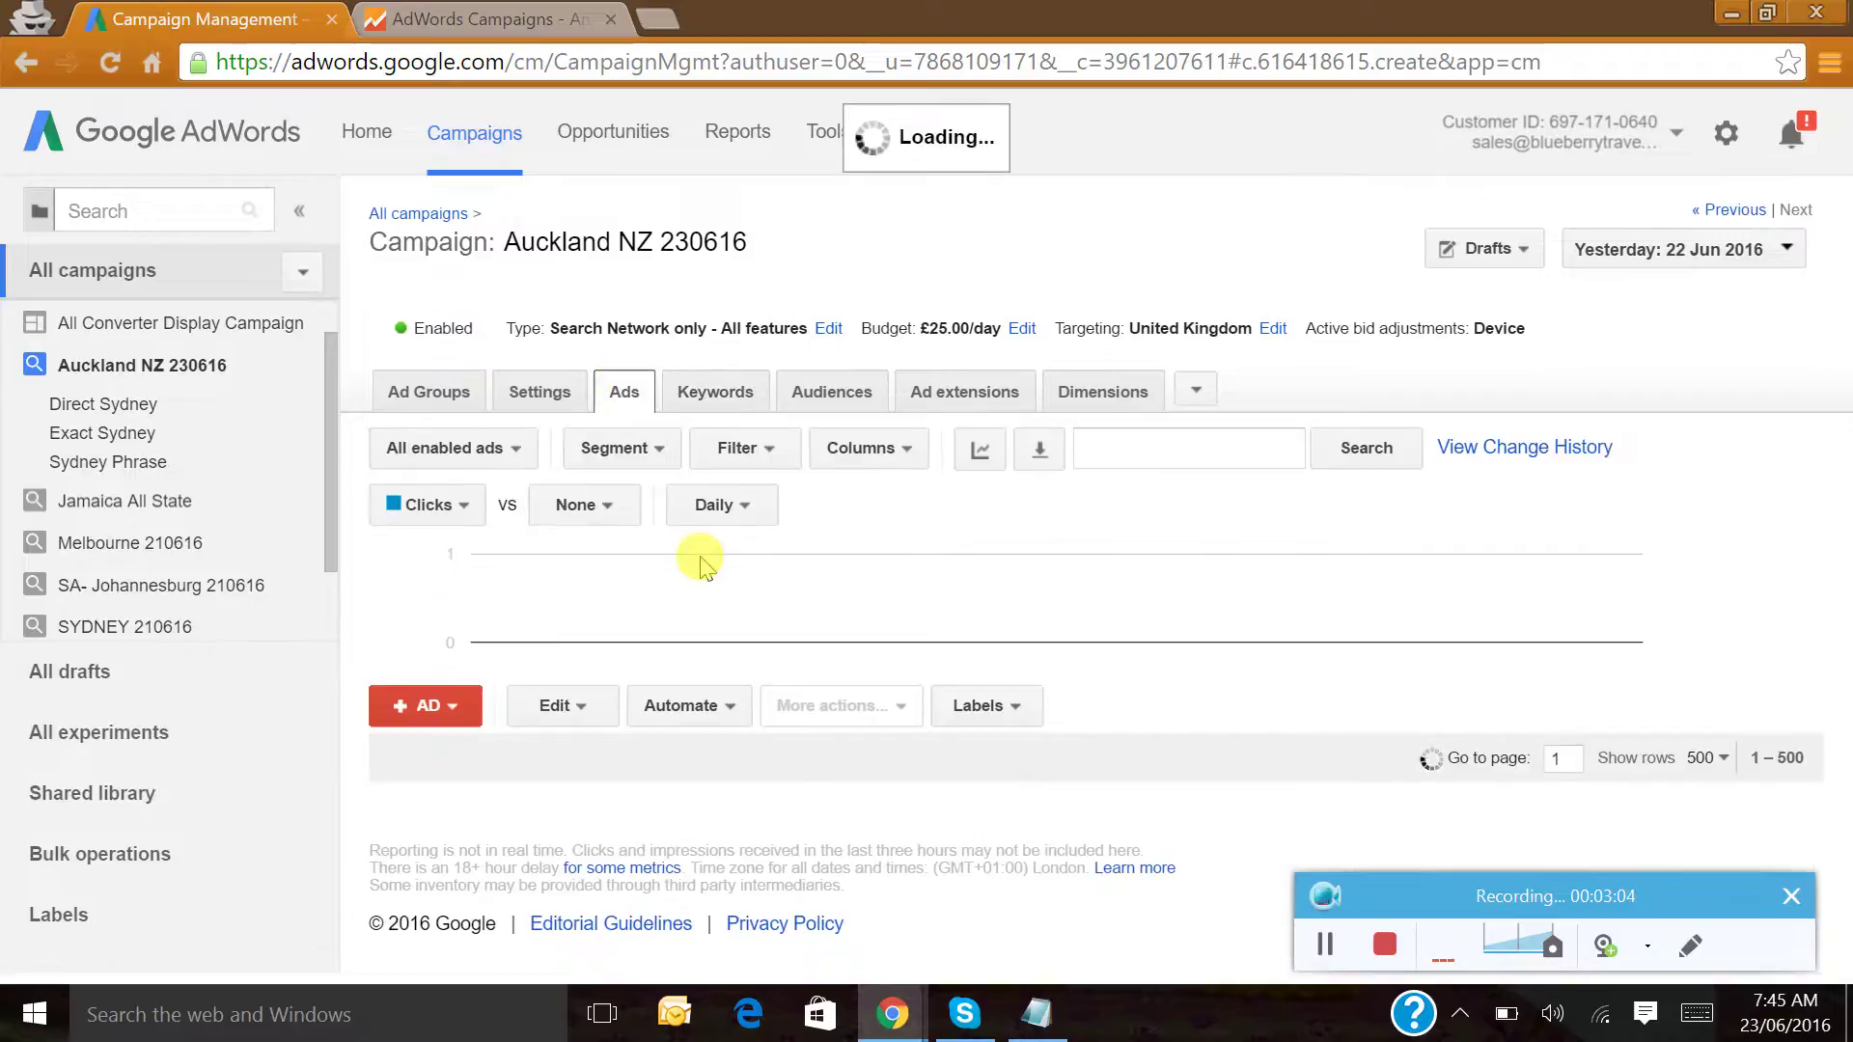
scroll(699, 564, "down", 3)
scroll(705, 569, "down", 3)
scroll(703, 550, "up", 5)
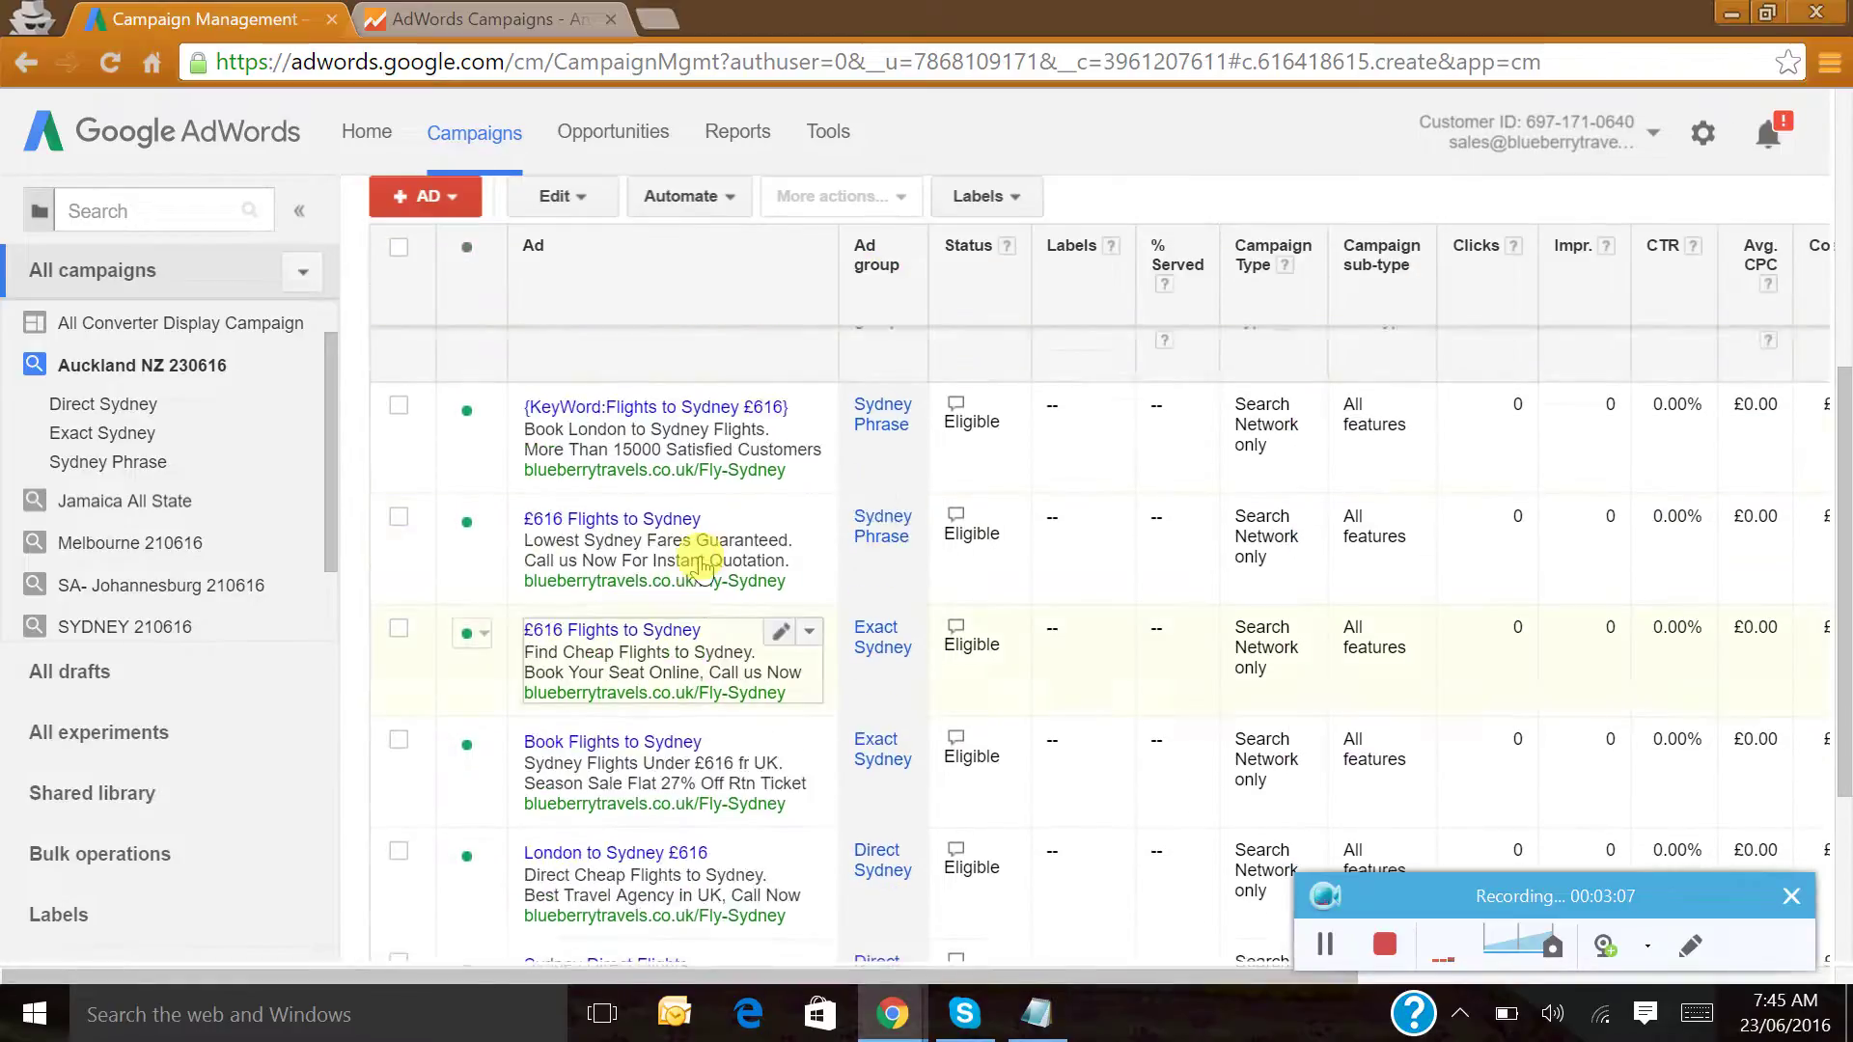
left_click(420, 295)
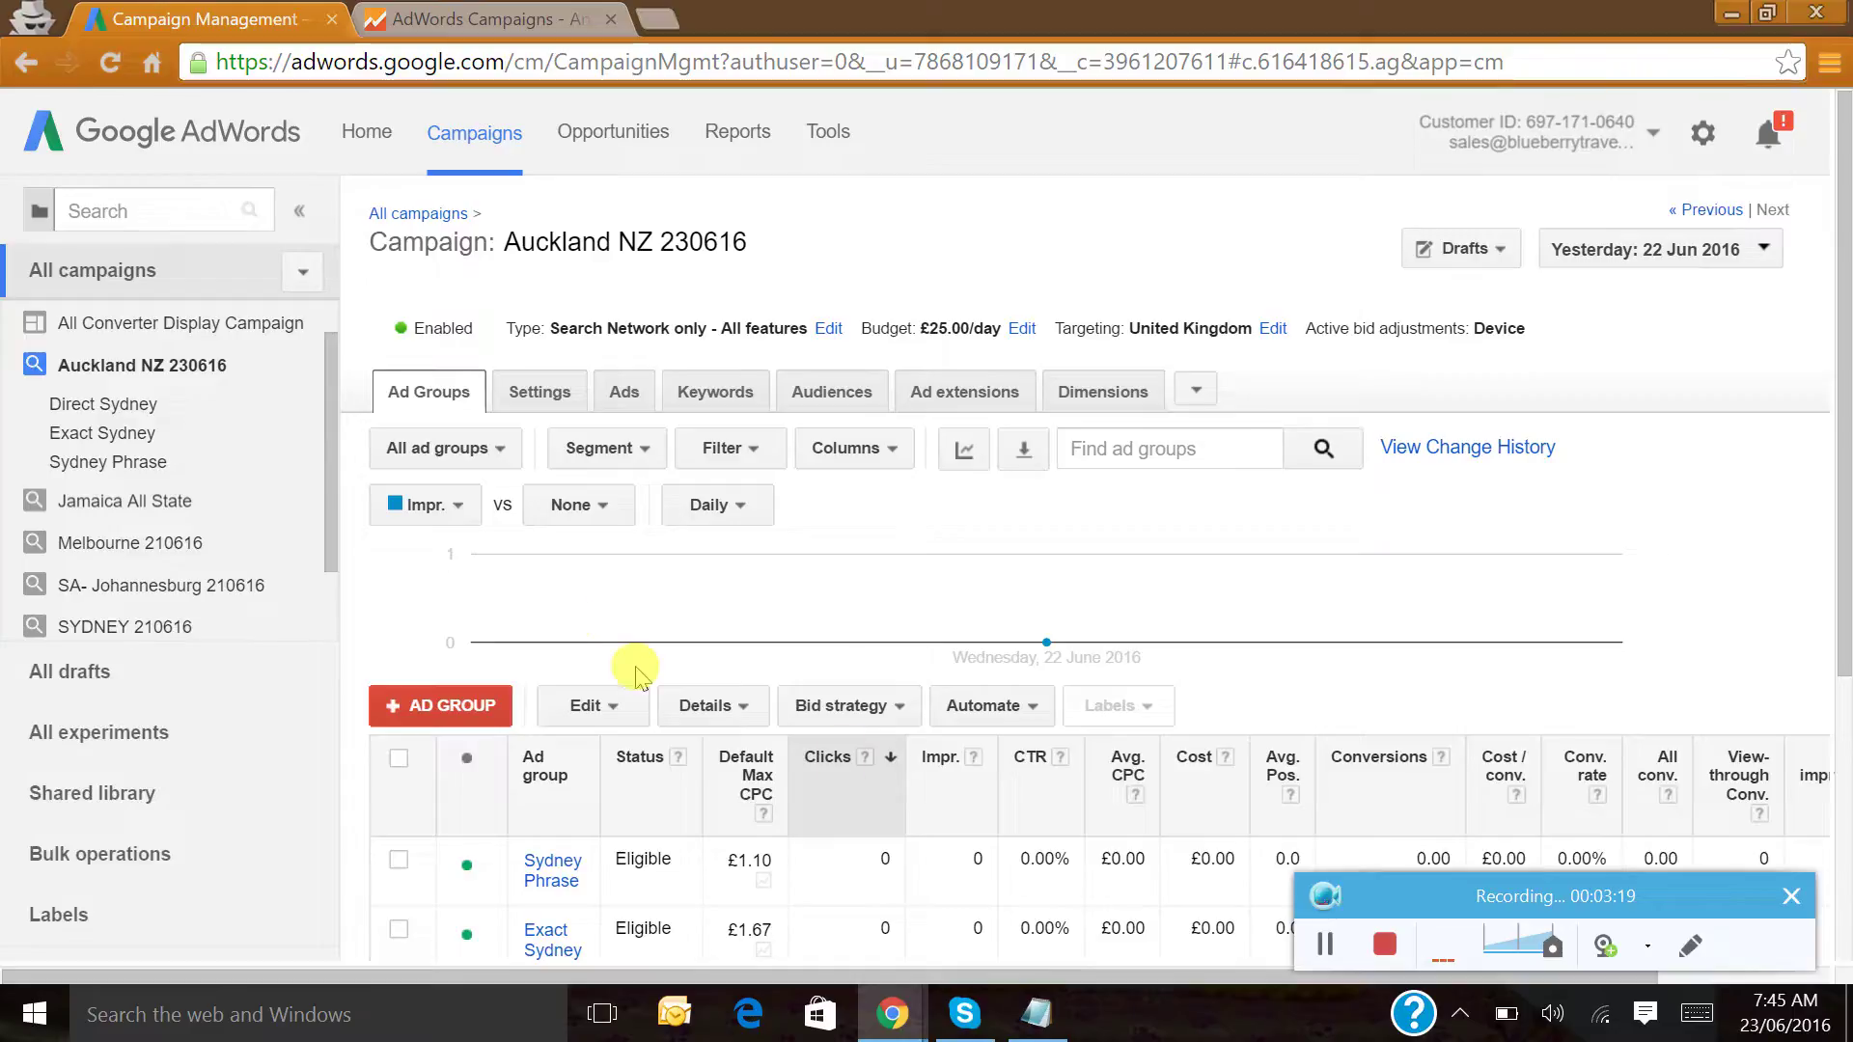
Switch to the google_ads.txt notes in Notepad from the taskbar
left_click(1041, 1013)
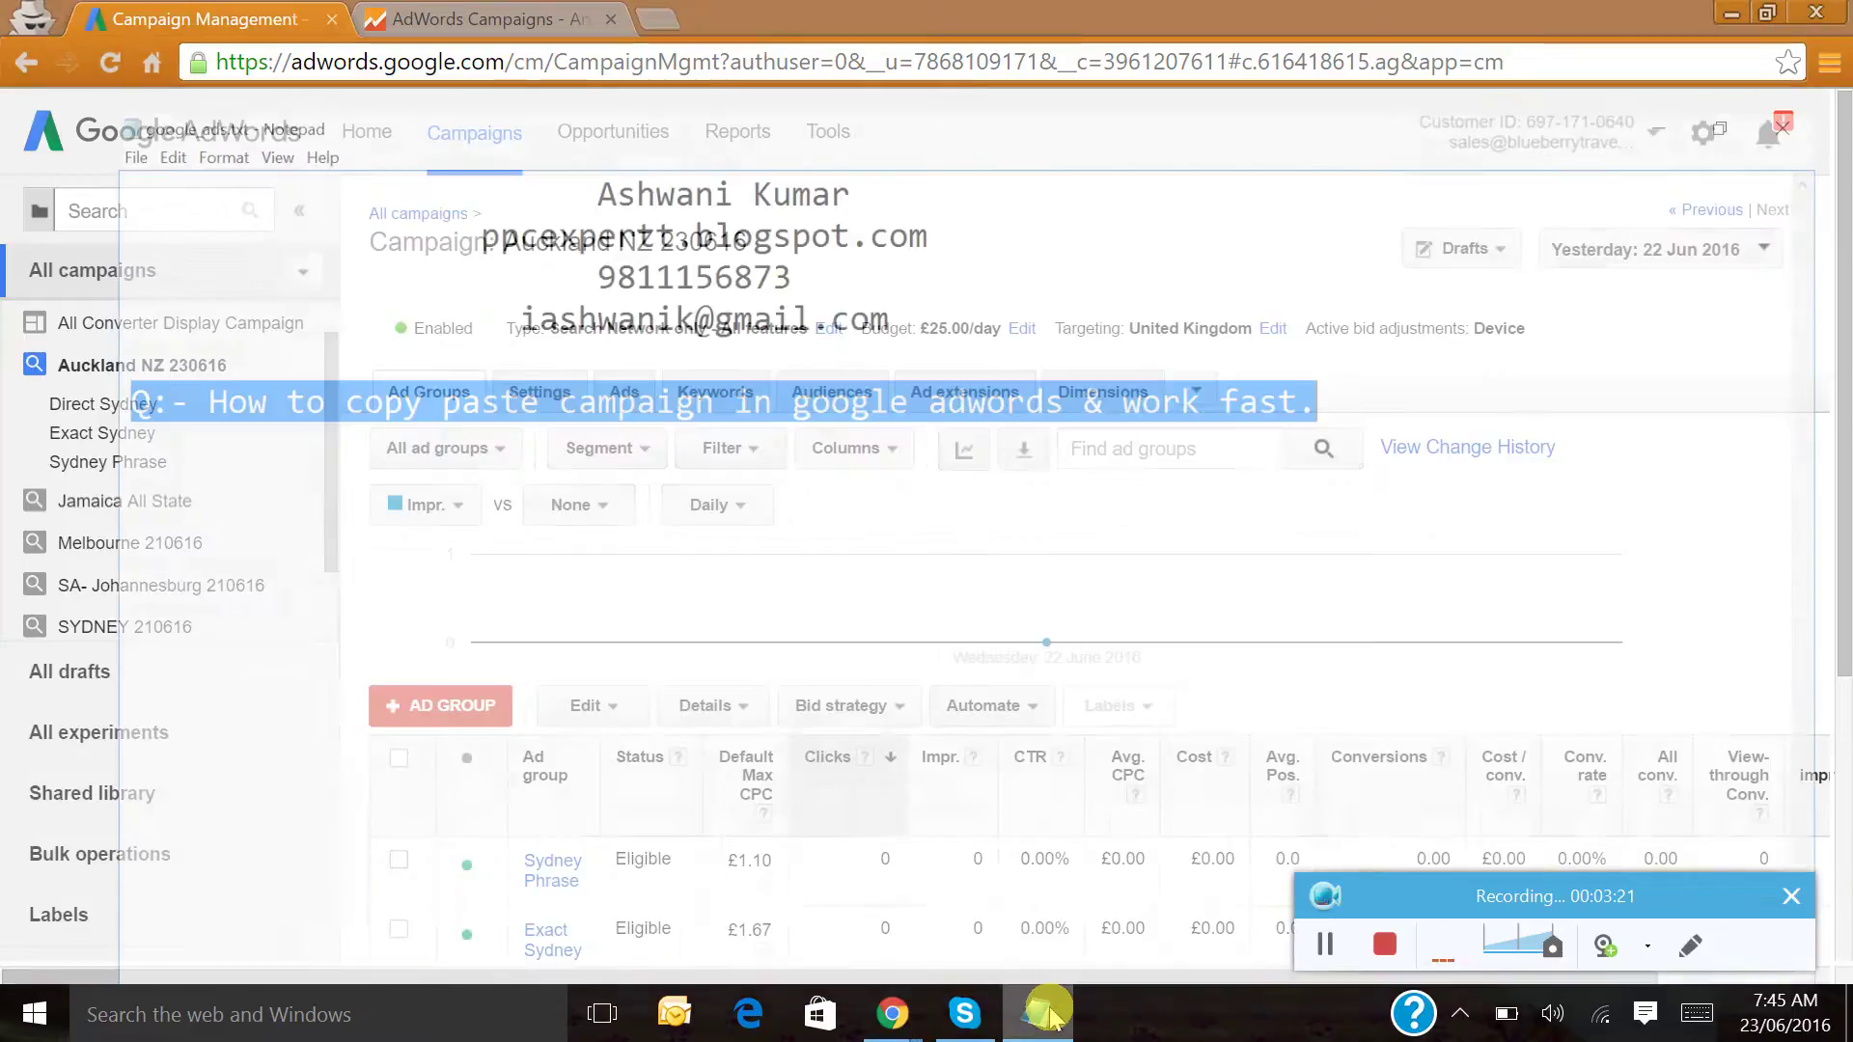